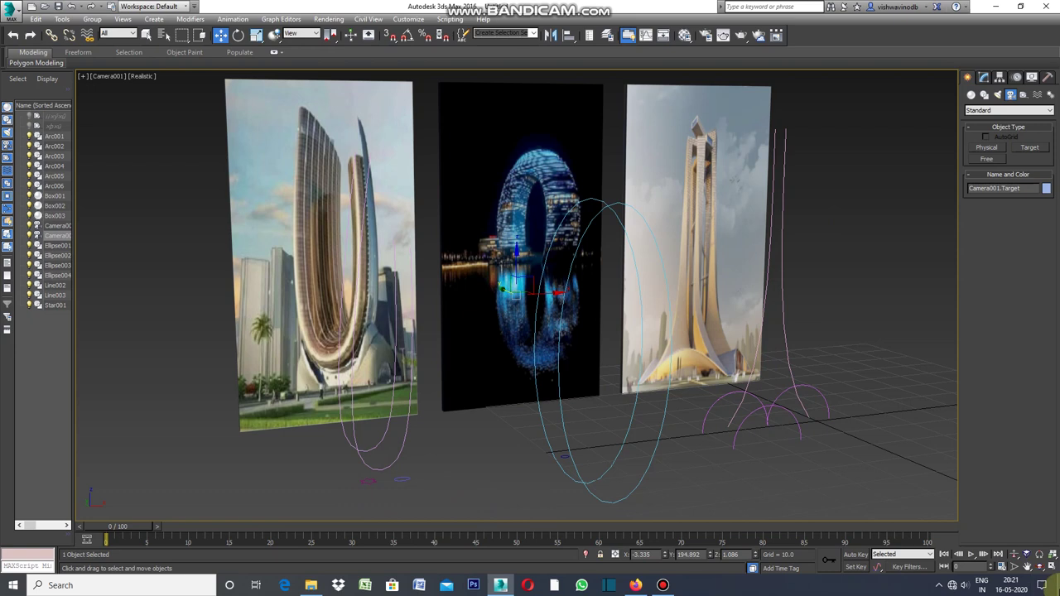
# - Adjust Camera001's field of view and truck it, then bring up its viewport view menu
pyautogui.click(1015, 568)
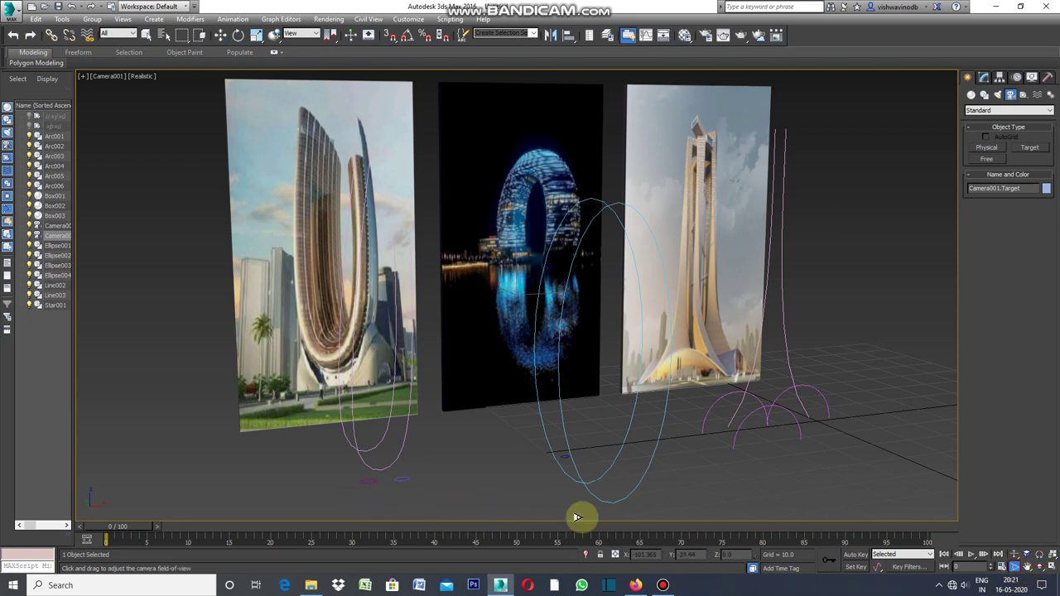
pyautogui.click(1028, 569)
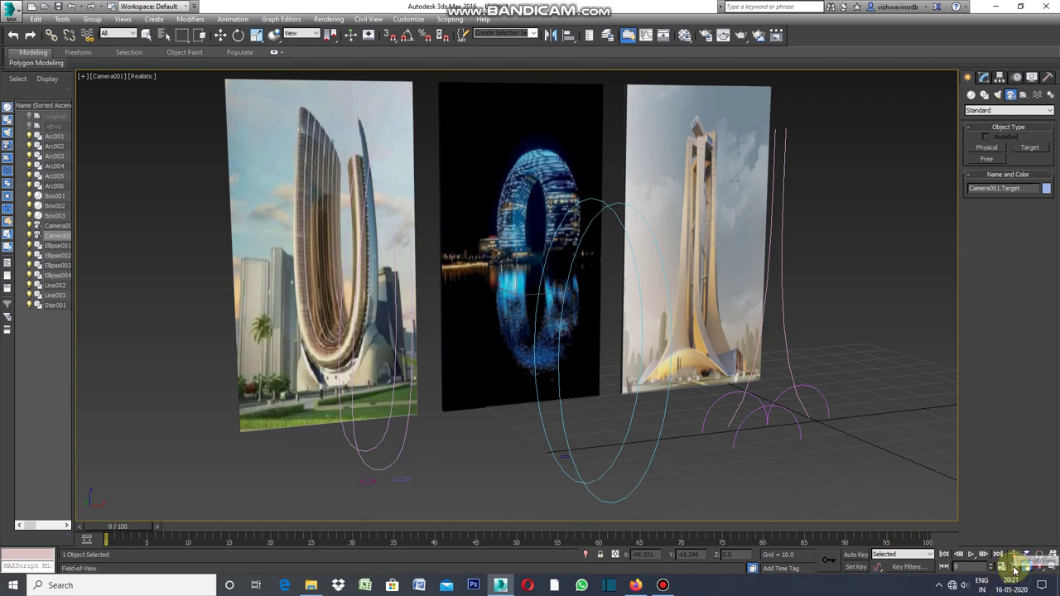
pyautogui.click(106, 76)
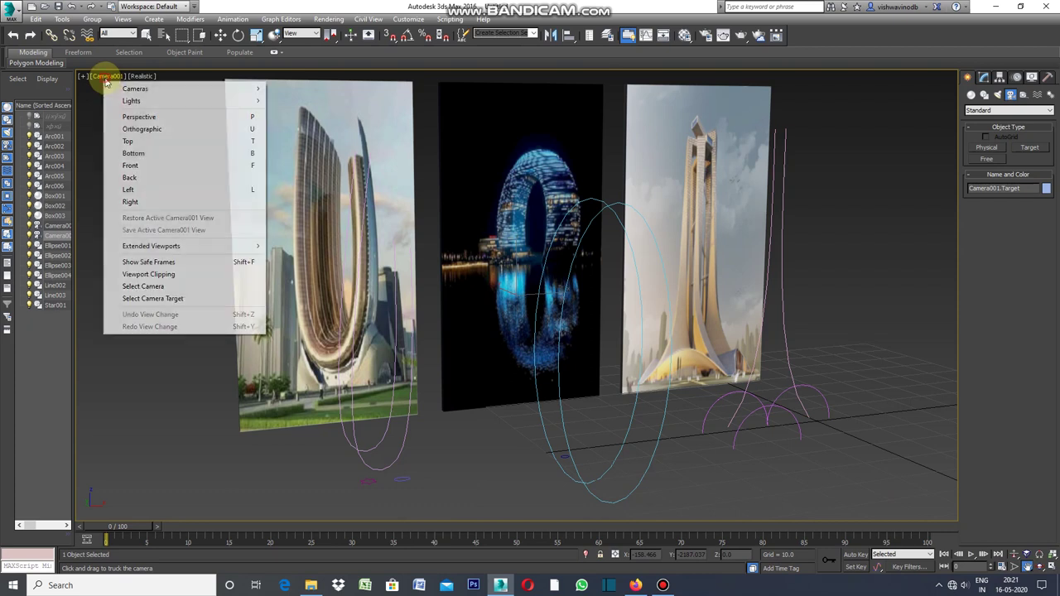
# - Switch the viewport to Perspective and zoom in on the three image panels
pyautogui.click(139, 116)
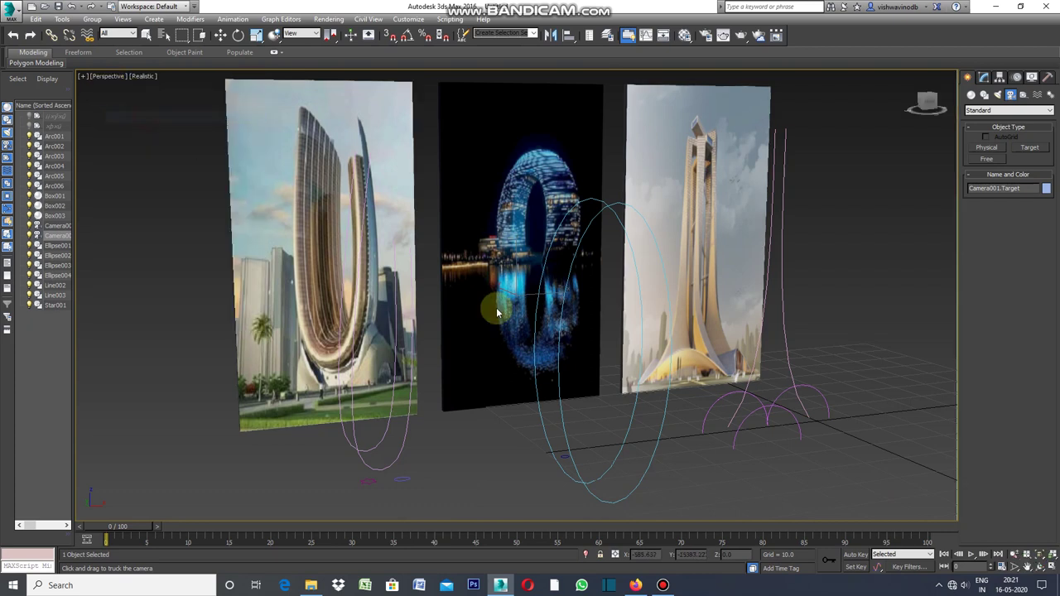
pyautogui.click(1030, 568)
pyautogui.moveTo(479, 477); pyautogui.dragTo(486, 445)
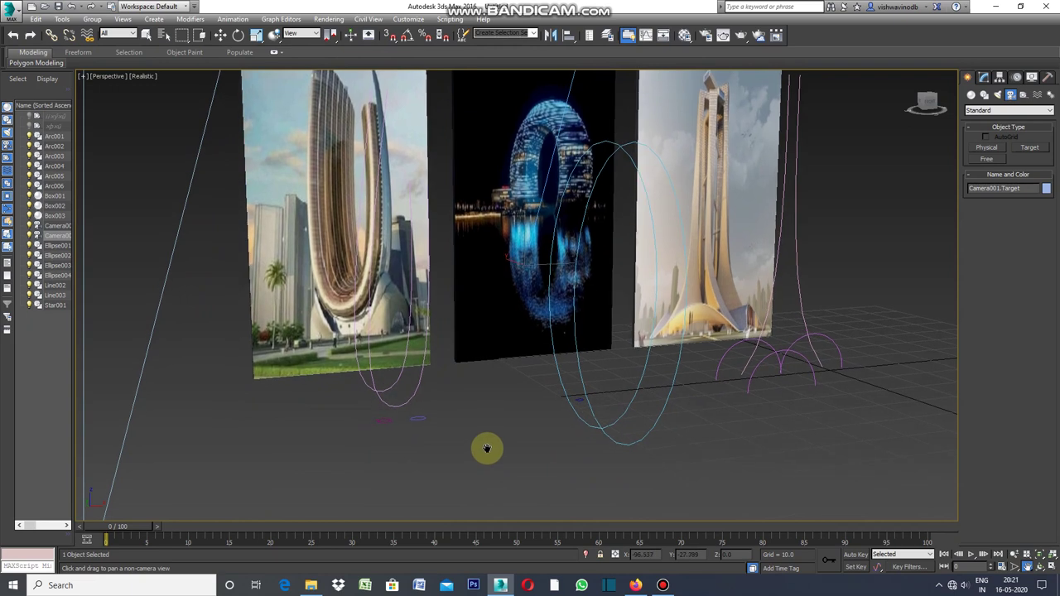
pyautogui.click(1016, 568)
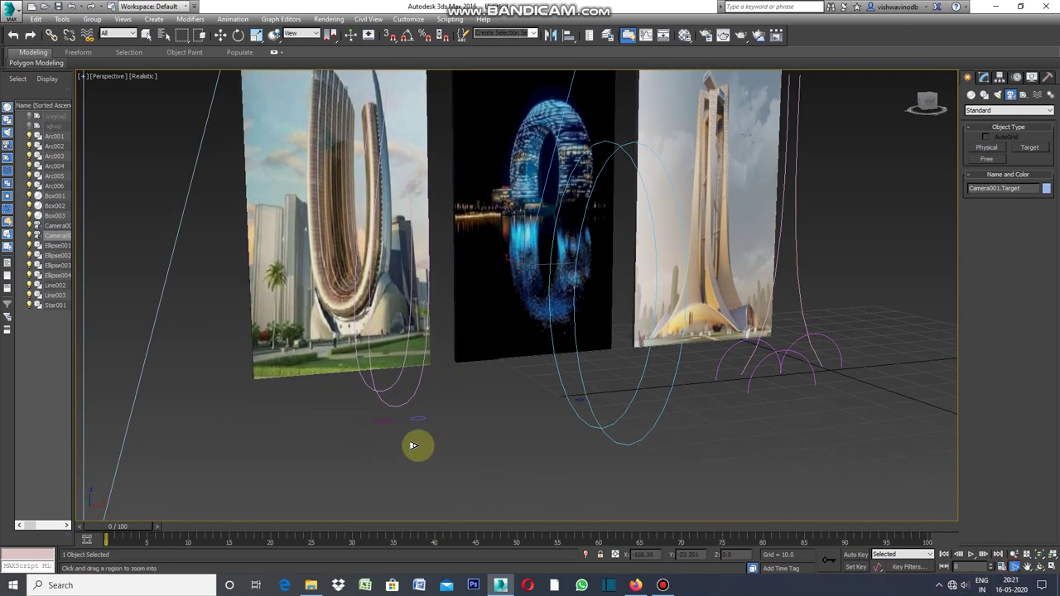
pyautogui.moveTo(418, 447); pyautogui.dragTo(438, 425)
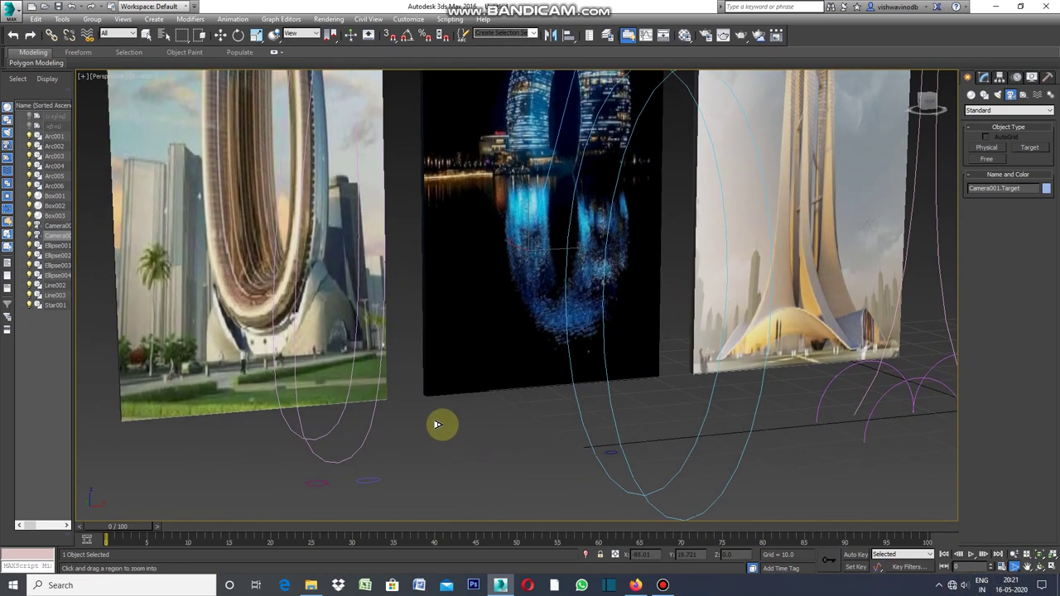
# - Pan and zoom closer to frame the left and middle panels and their curves
pyautogui.click(1029, 568)
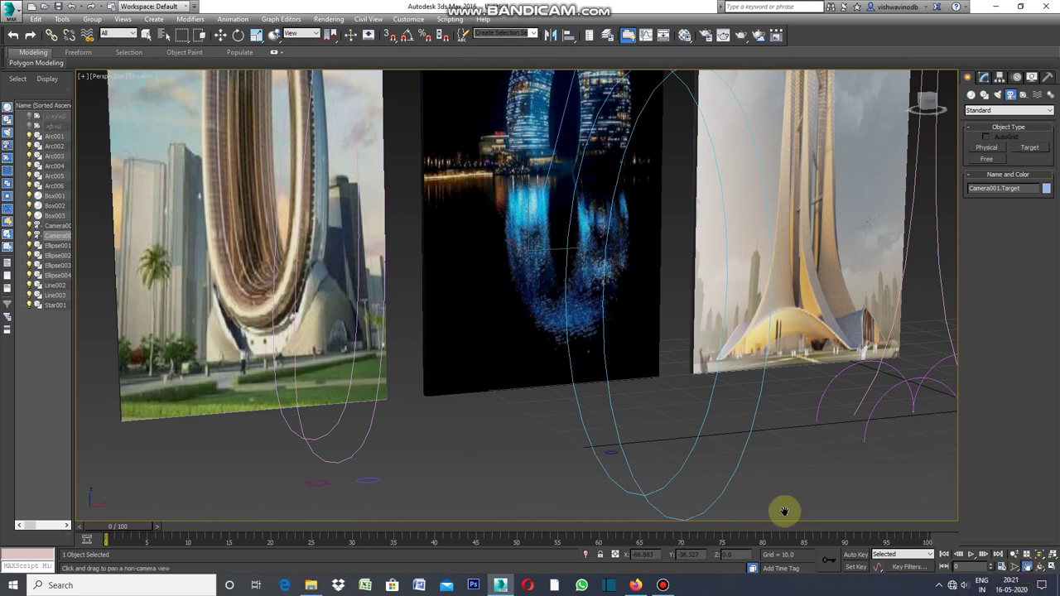
pyautogui.moveTo(504, 426); pyautogui.dragTo(529, 410)
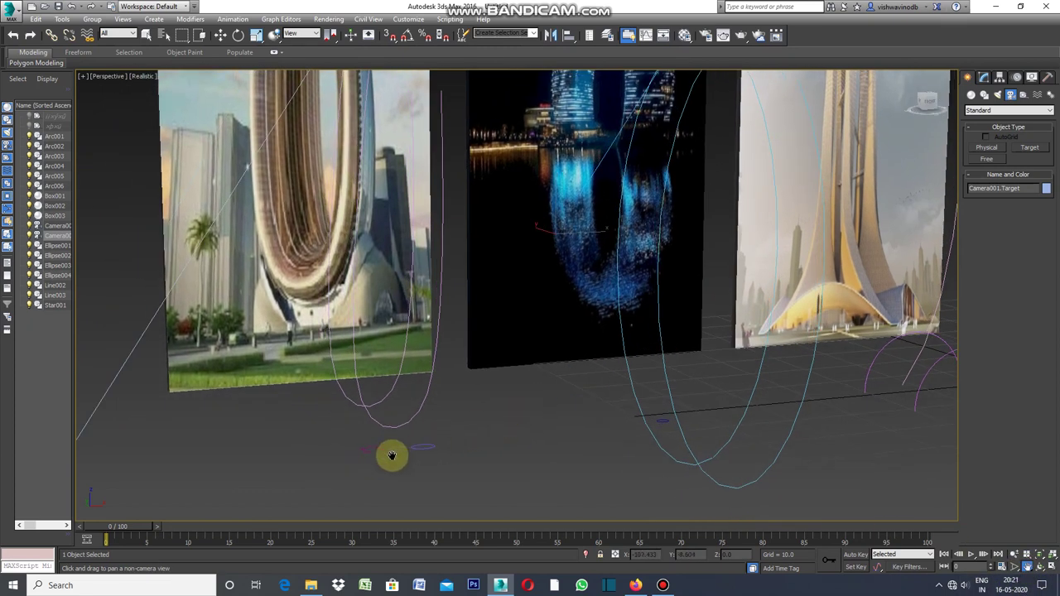
pyautogui.click(1015, 568)
pyautogui.moveTo(443, 489); pyautogui.dragTo(443, 475)
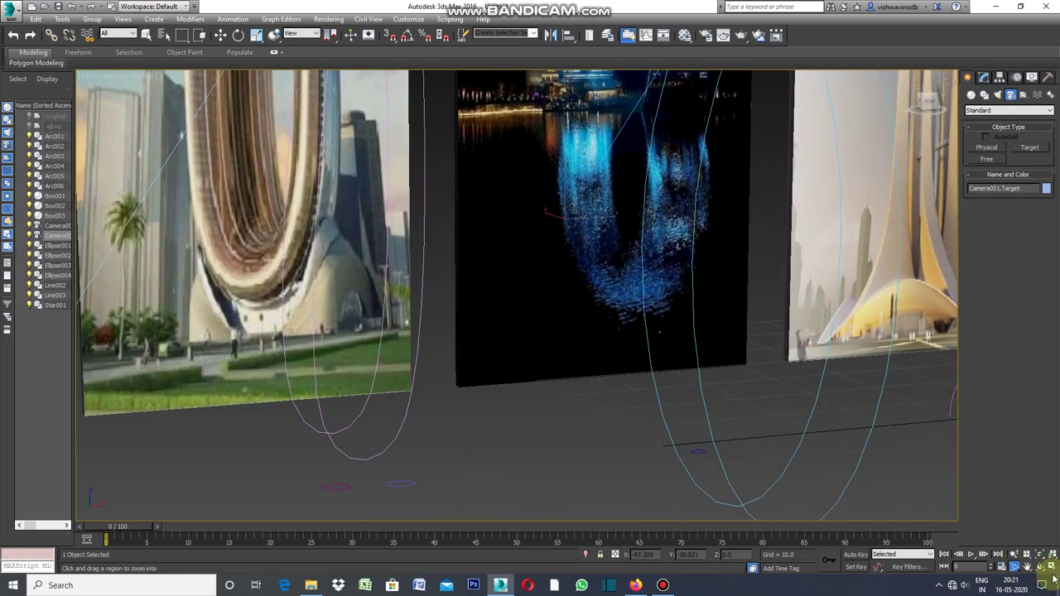
pyautogui.moveTo(551, 359)
pyautogui.mouseDown()
pyautogui.moveTo(497, 319)
pyautogui.moveTo(519, 293)
pyautogui.moveTo(571, 322)
pyautogui.mouseUp()
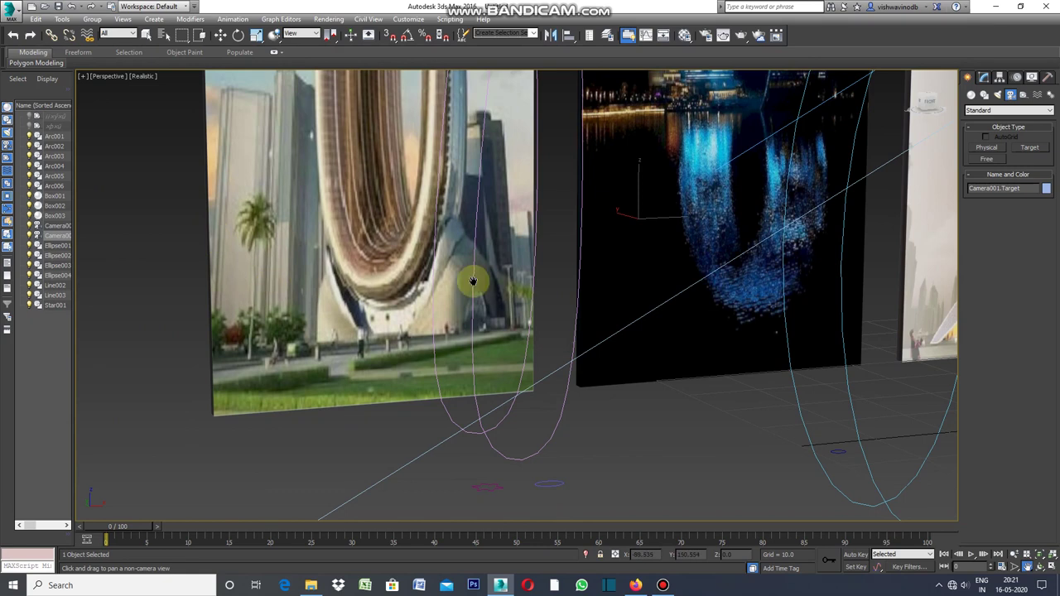
# - Show the Compound Objects geometry types (Loft, Boolean, Scatter, Morph) and activate Select Object
pyautogui.click(983, 79)
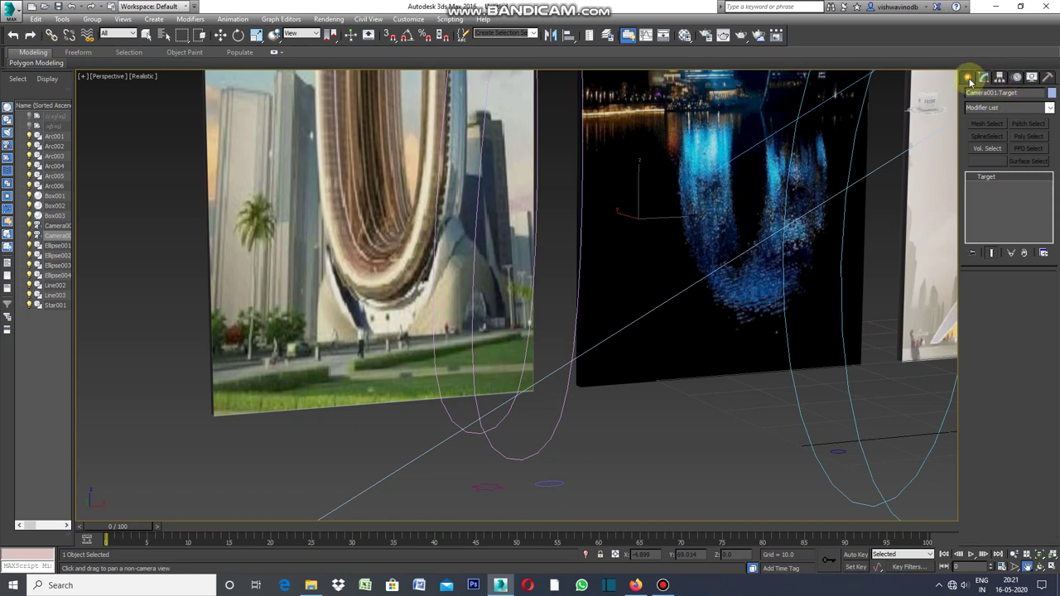
pyautogui.click(968, 77)
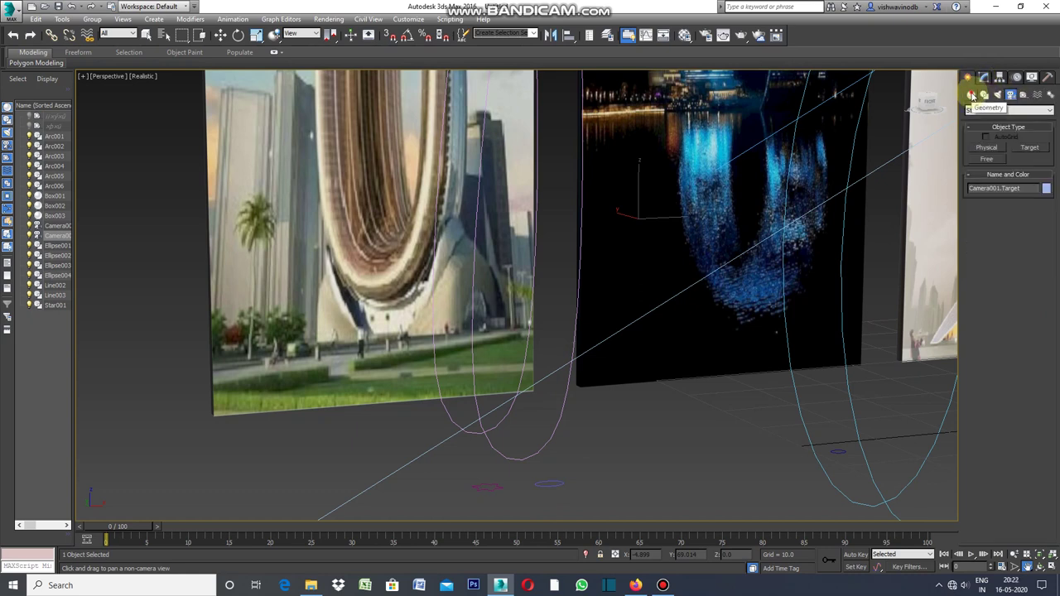
pyautogui.click(973, 96)
pyautogui.click(1053, 114)
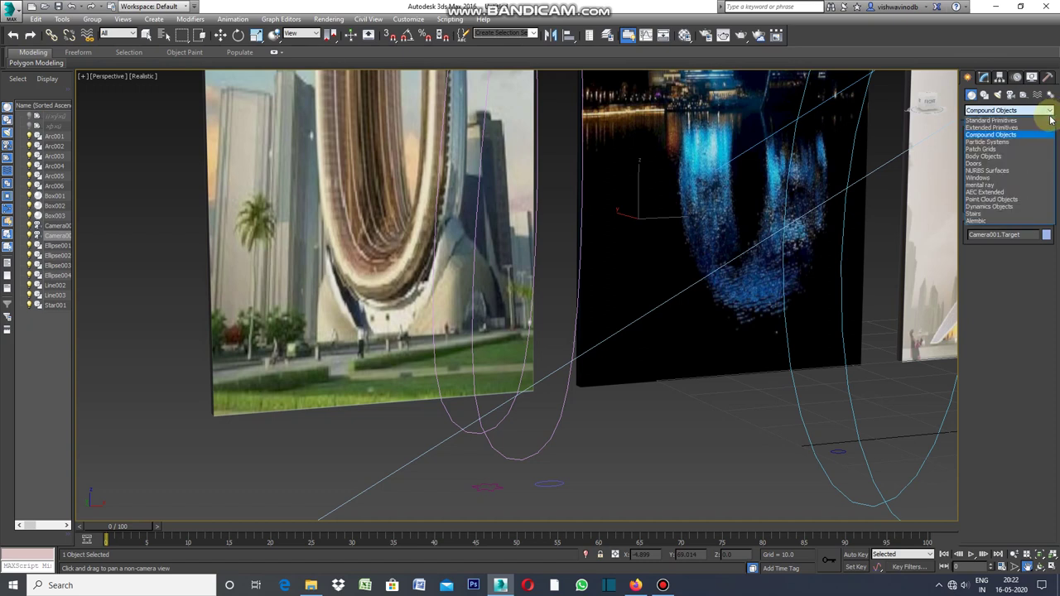
pyautogui.click(1003, 136)
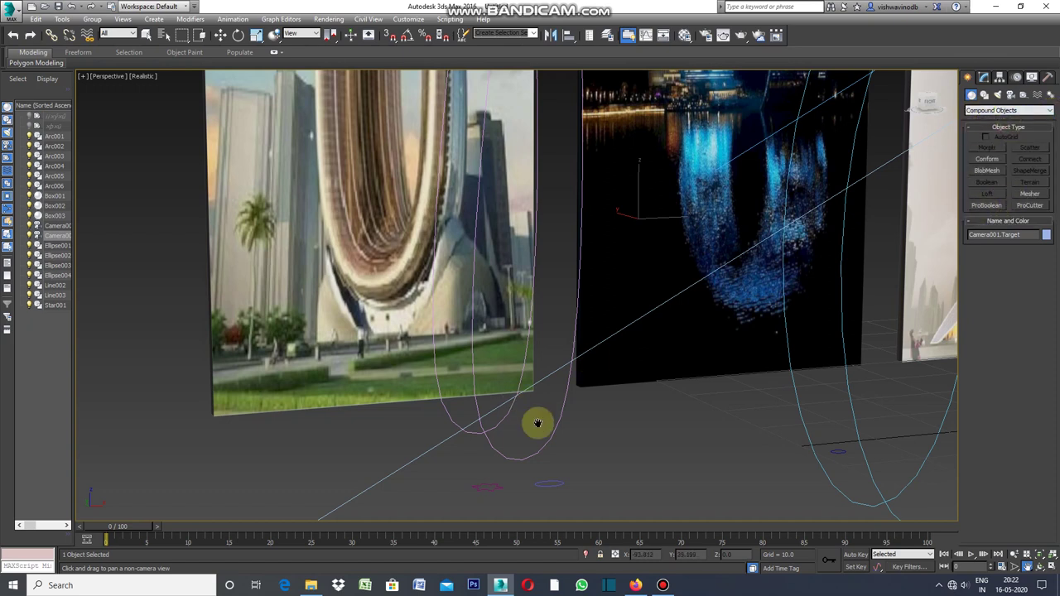
pyautogui.click(148, 36)
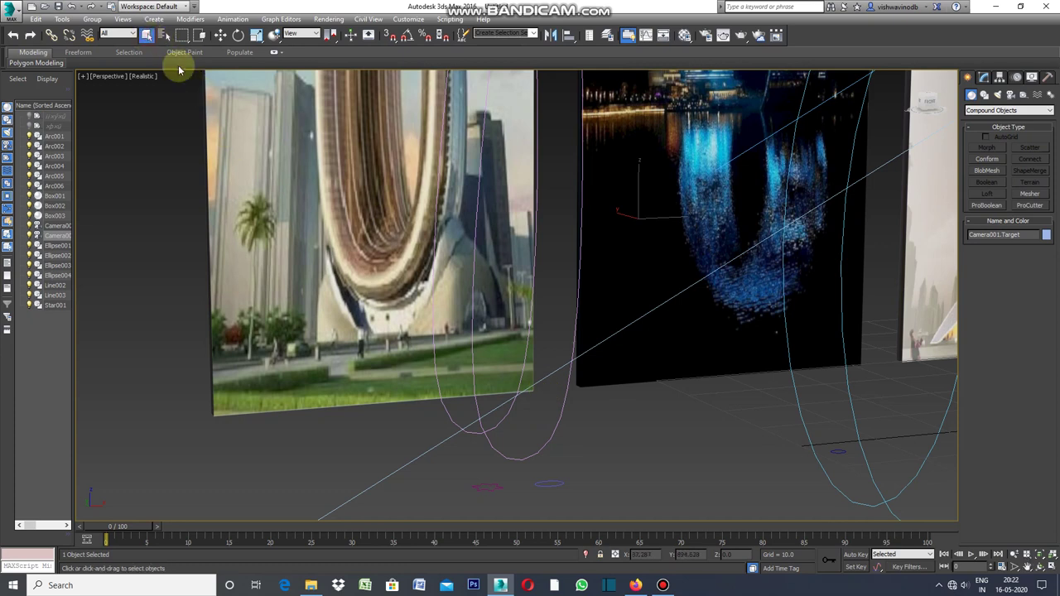
# - Loft a yellow tube, Loft001, along Arc005 with the small ellipse as cross-section
pyautogui.click(560, 415)
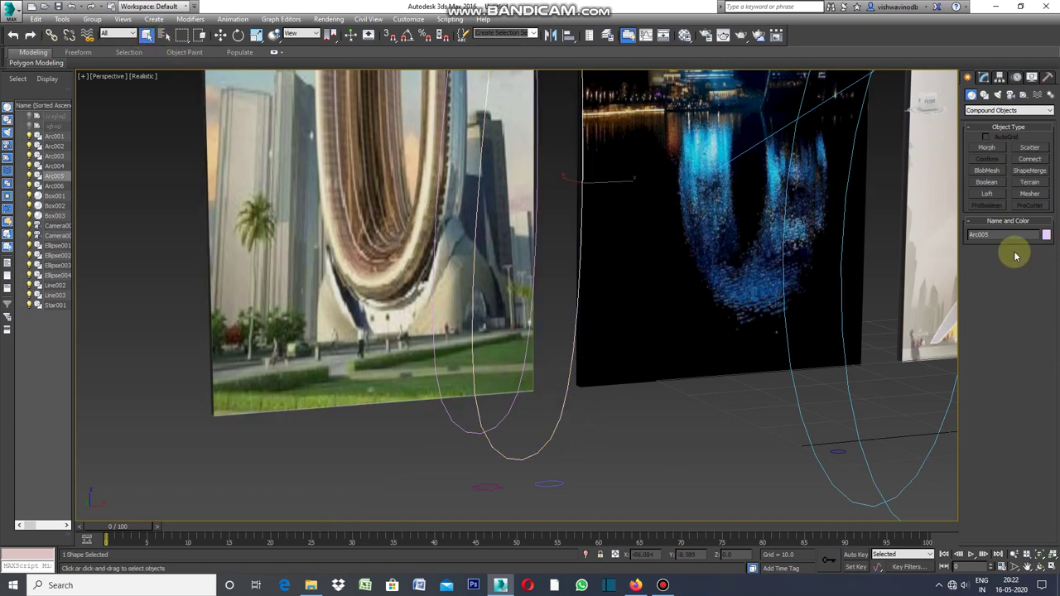
pyautogui.click(986, 193)
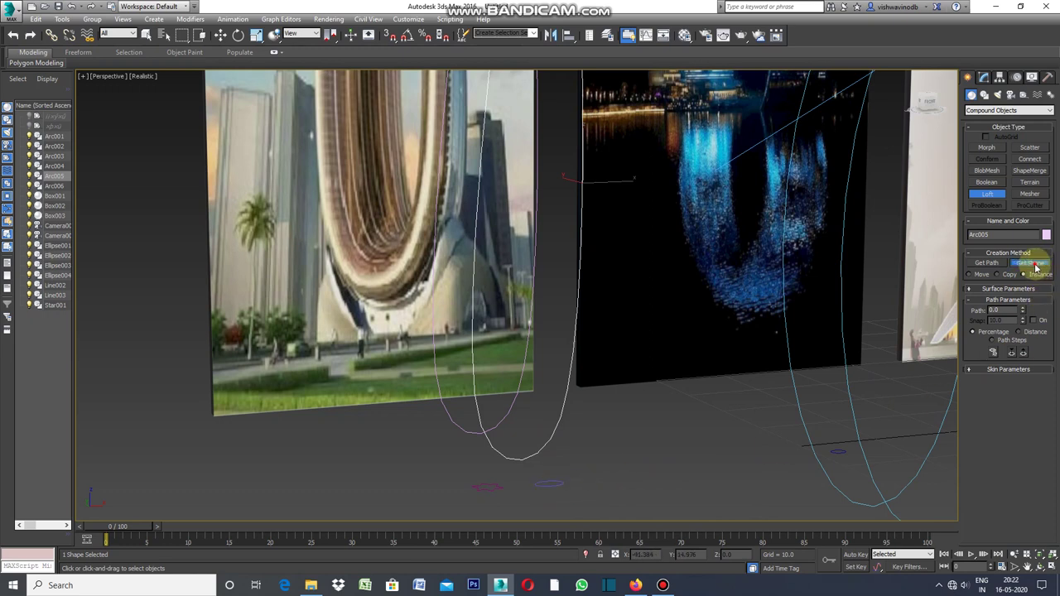
pyautogui.click(551, 485)
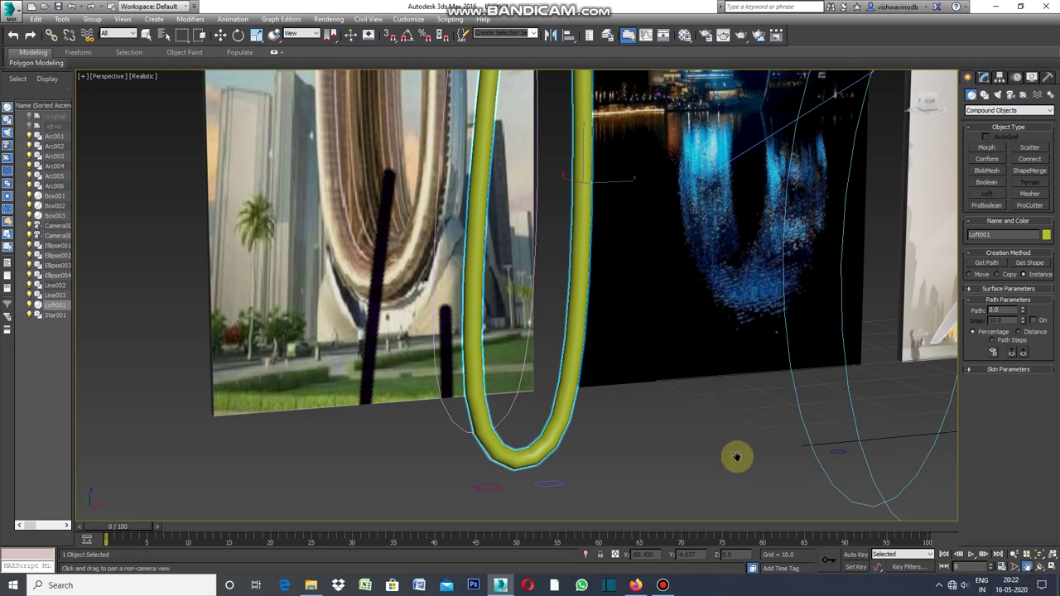
pyautogui.moveTo(738, 451)
pyautogui.mouseDown()
pyautogui.moveTo(701, 473)
pyautogui.moveTo(699, 462)
pyautogui.moveTo(661, 455)
pyautogui.moveTo(642, 469)
pyautogui.moveTo(615, 537)
pyautogui.mouseUp()
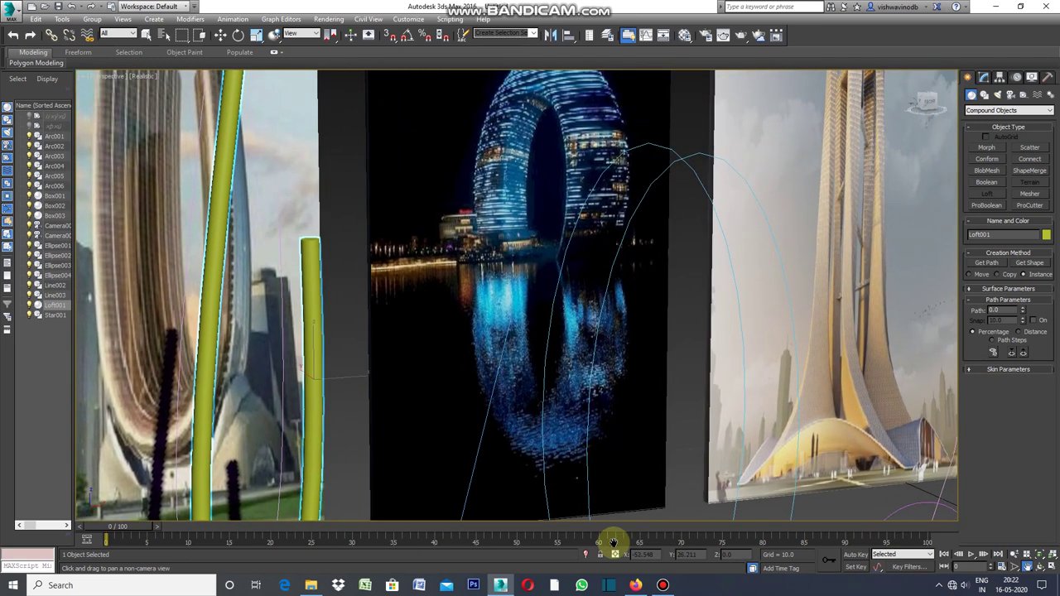
pyautogui.moveTo(669, 430); pyautogui.dragTo(656, 437)
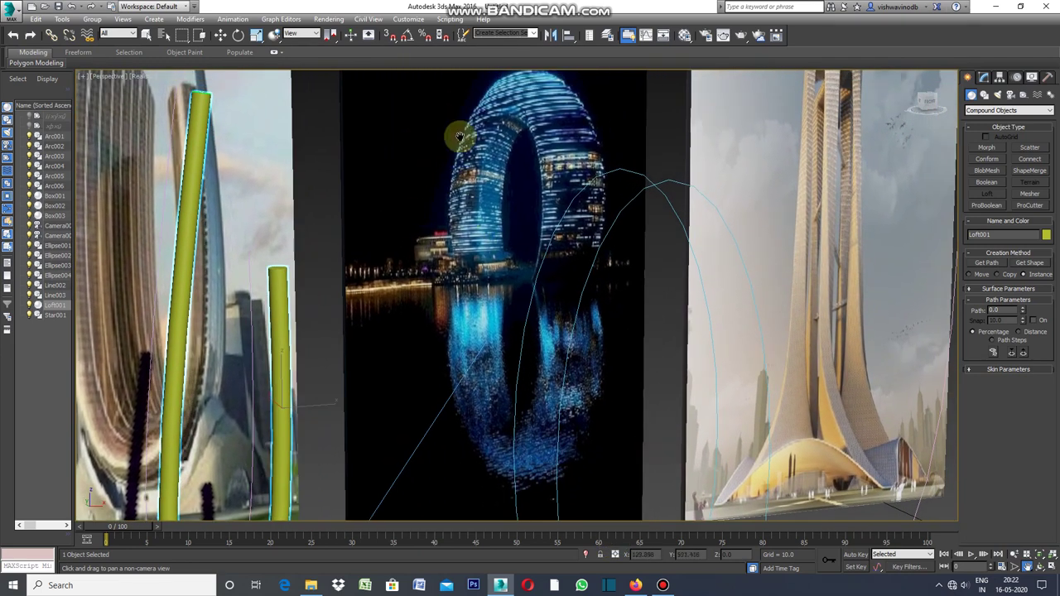
pyautogui.moveTo(637, 405)
pyautogui.mouseDown()
pyautogui.moveTo(627, 355)
pyautogui.moveTo(616, 349)
pyautogui.moveTo(608, 359)
pyautogui.mouseUp()
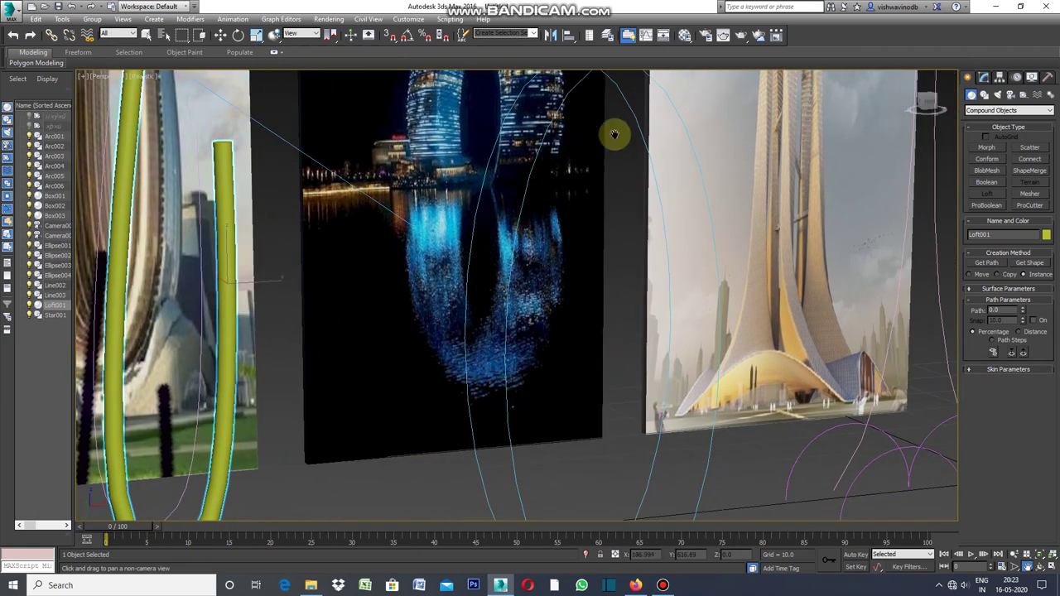
pyautogui.moveTo(654, 303); pyautogui.dragTo(654, 220)
pyautogui.moveTo(606, 313); pyautogui.dragTo(655, 313)
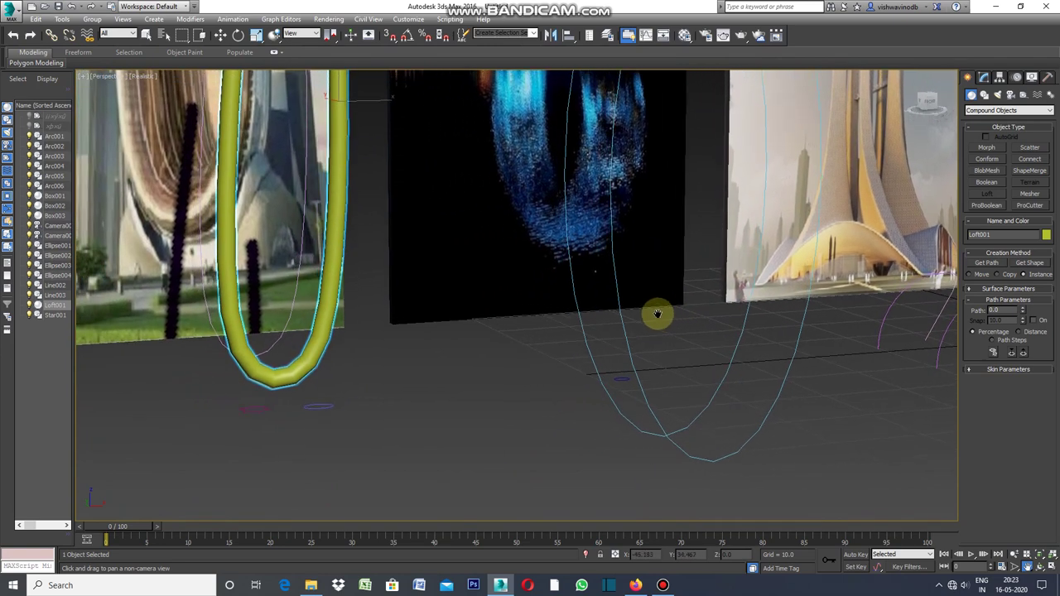
# - Loft Ellipse003 with Ellipse004 as cross-section, making pink Loft002 framed against the middle panel
pyautogui.click(146, 35)
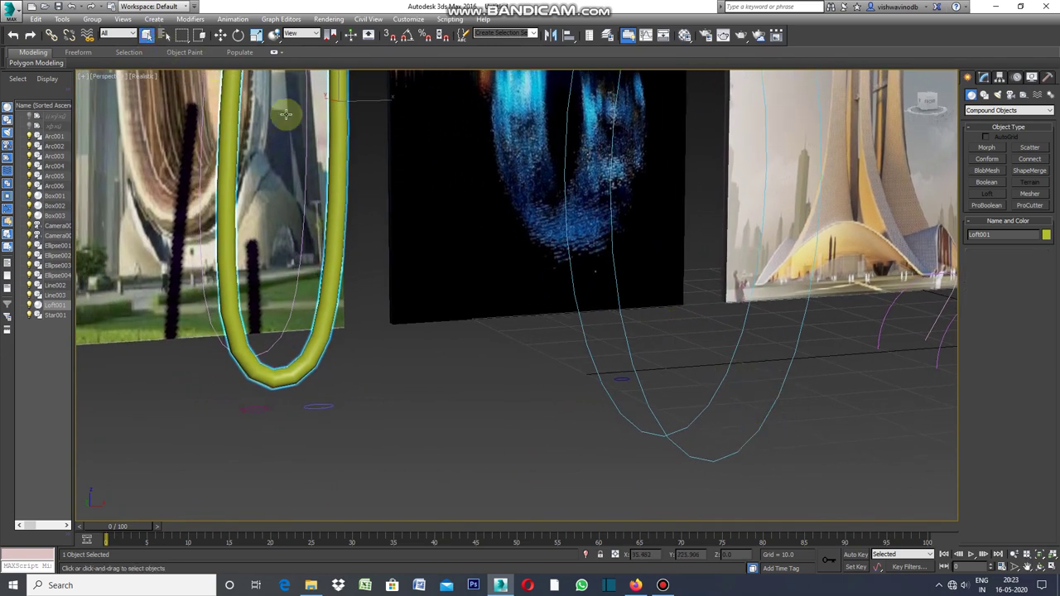
pyautogui.click(624, 337)
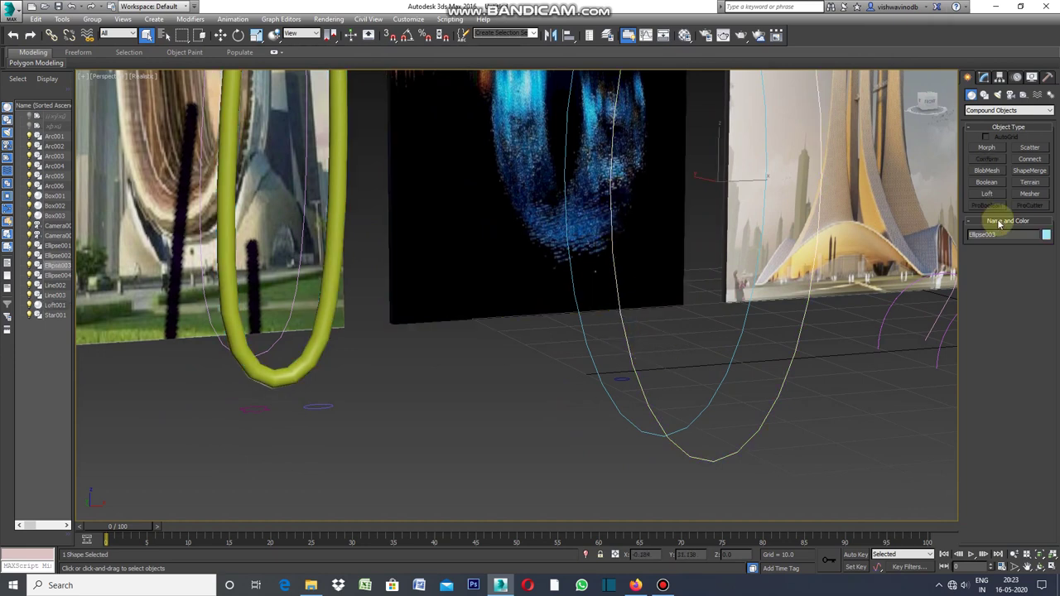
pyautogui.click(990, 194)
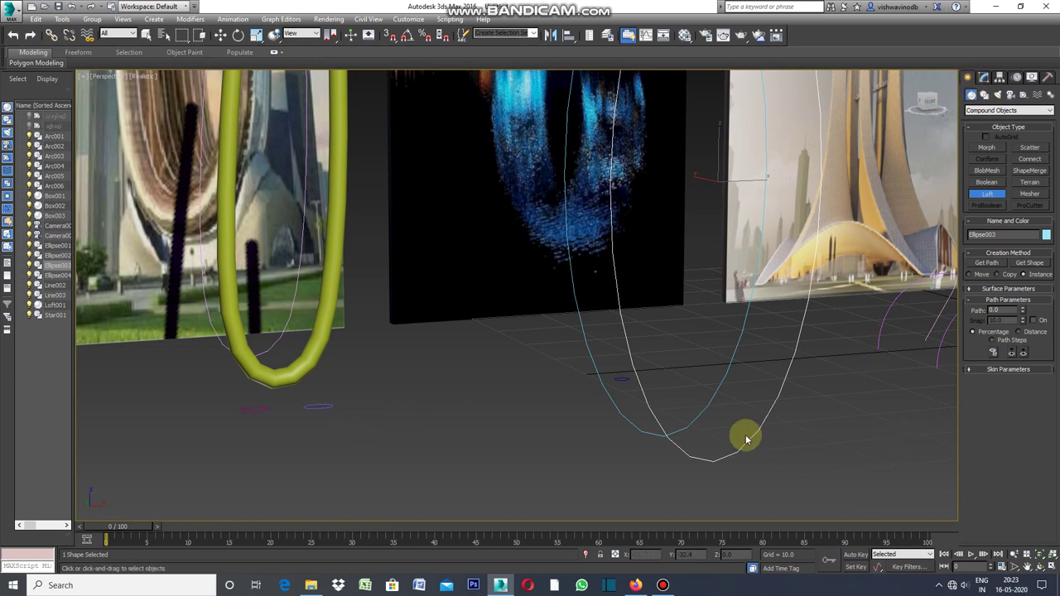
pyautogui.click(1031, 263)
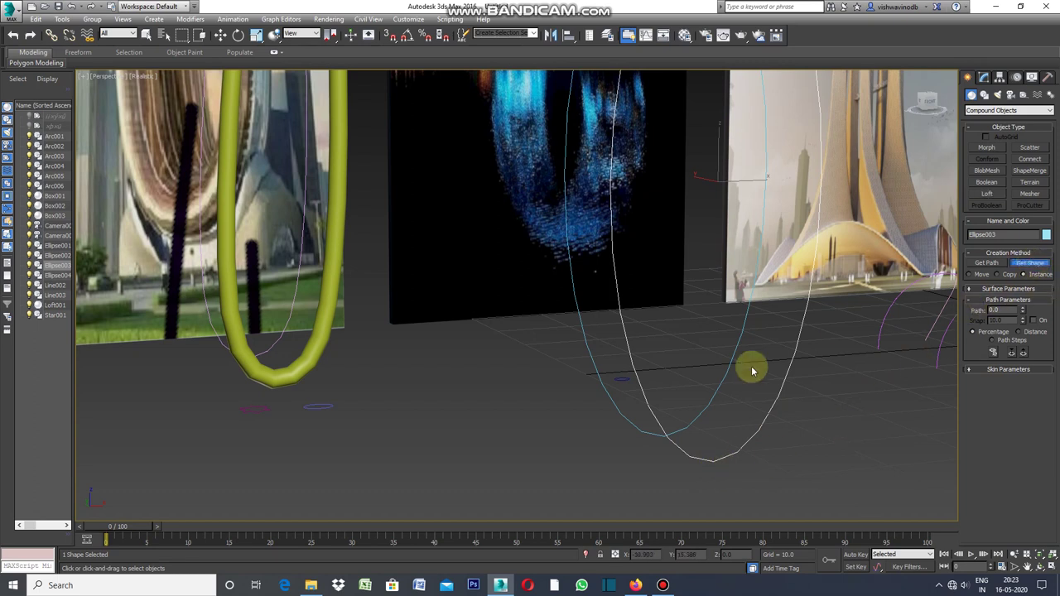
pyautogui.click(323, 408)
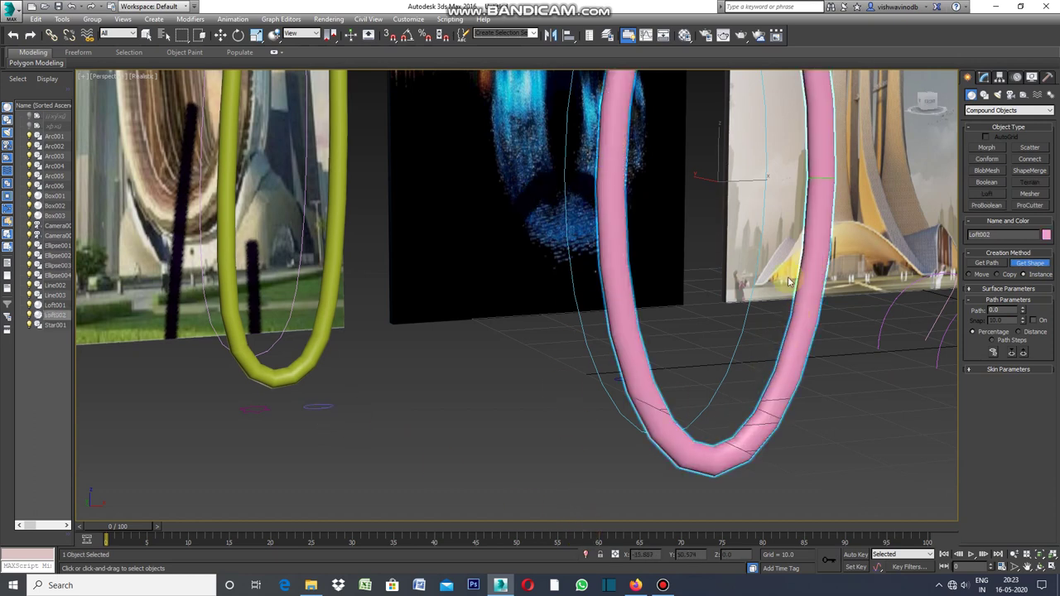
pyautogui.click(1030, 567)
pyautogui.moveTo(738, 372); pyautogui.dragTo(715, 492)
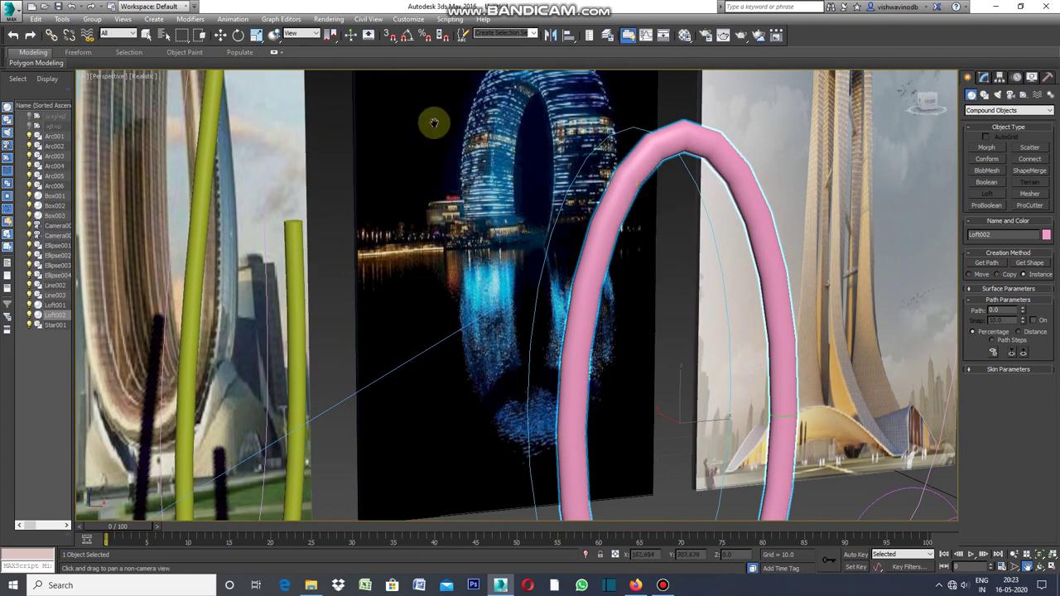
# - Switch to the scale tool and restore the four-view Top, Front, Left and Perspective layout
pyautogui.click(254, 39)
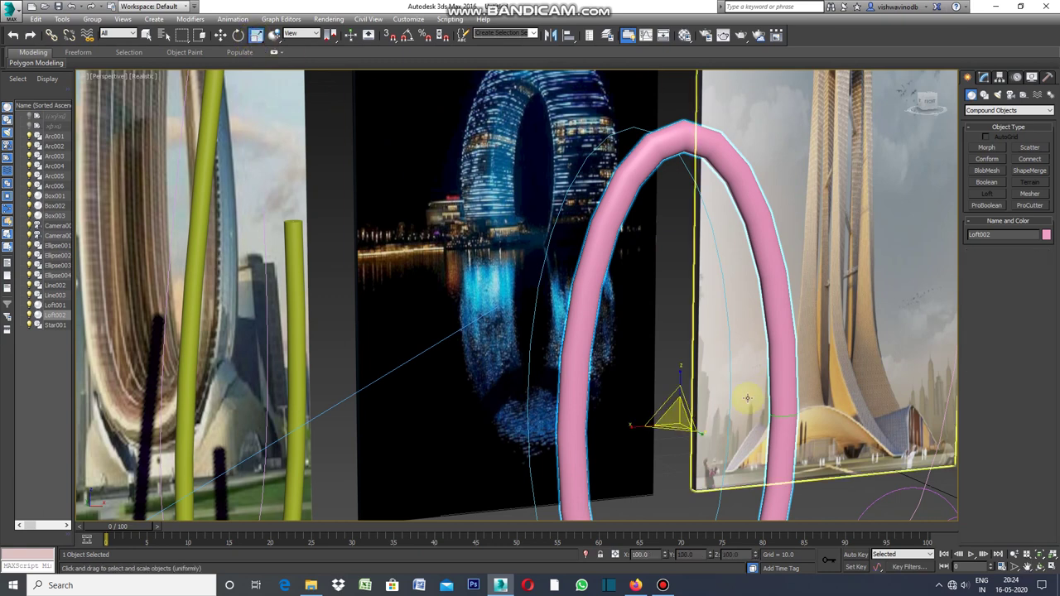
pyautogui.click(675, 415)
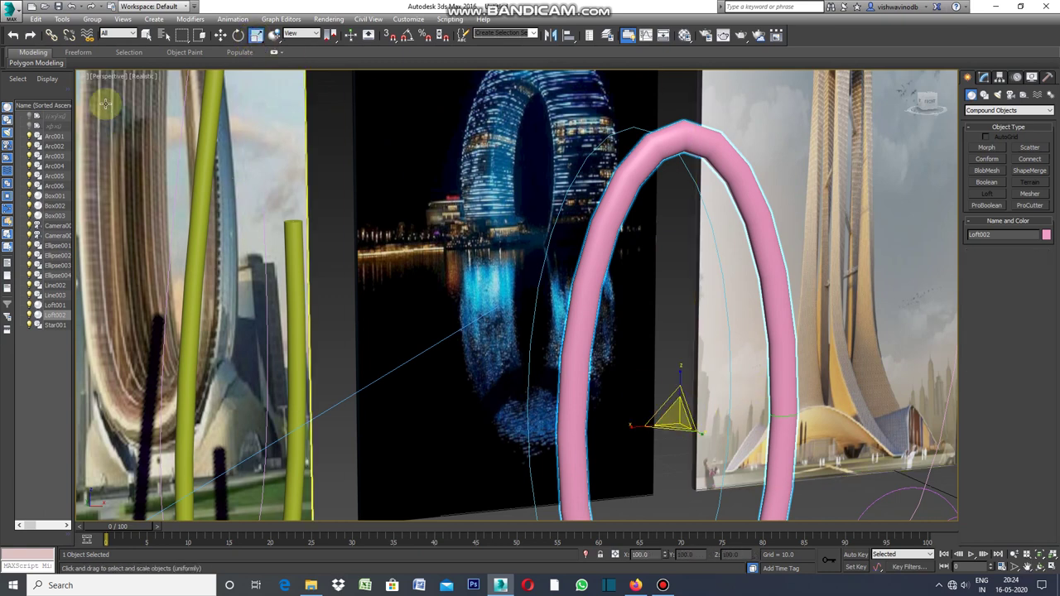
pyautogui.click(87, 78)
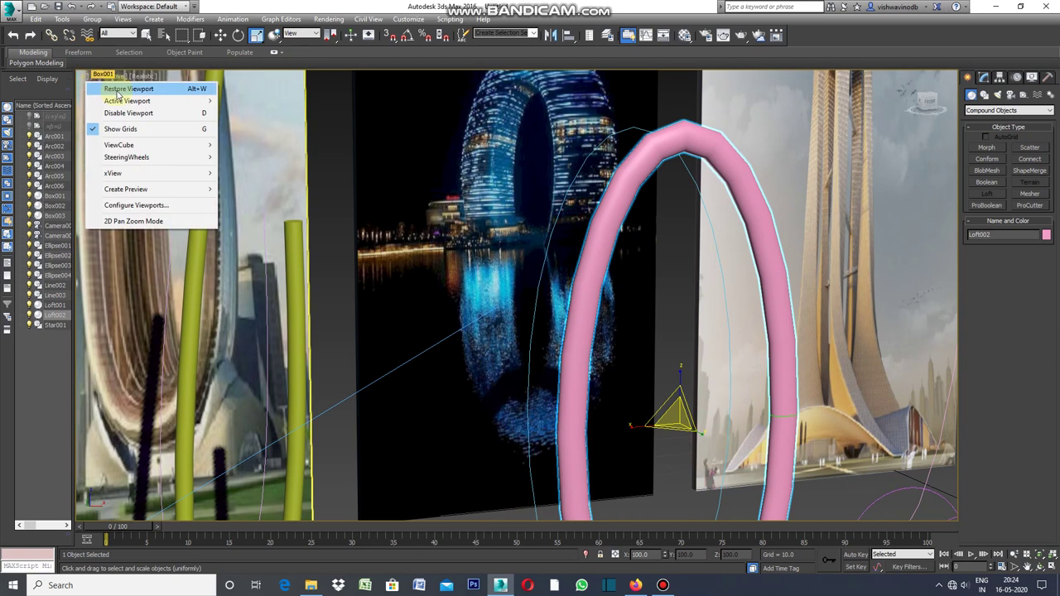
pyautogui.click(118, 89)
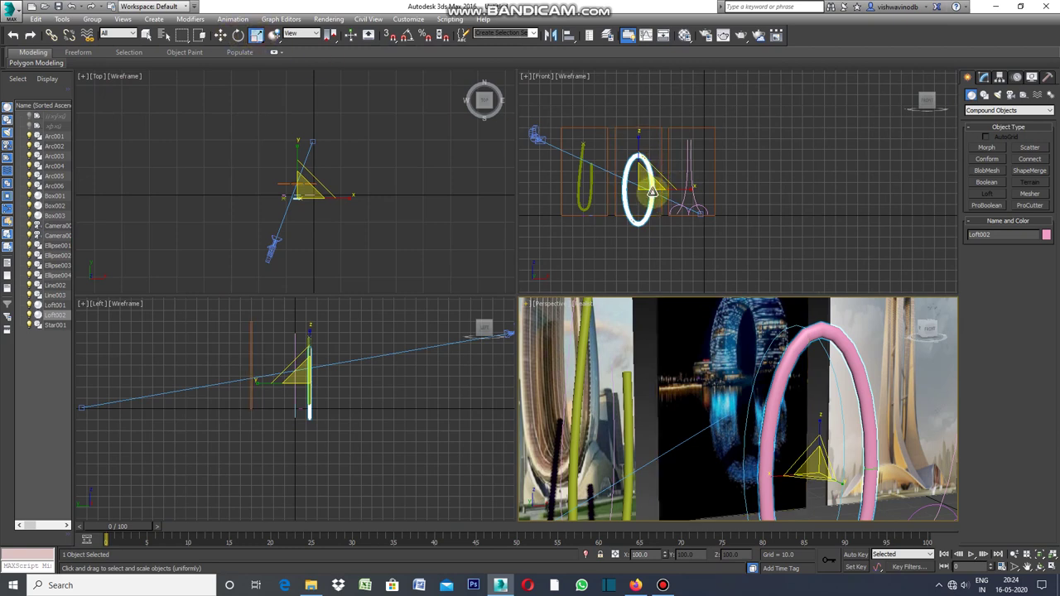
# - Squash the pink Loft002 tube in the Front view, then delete it
pyautogui.click(659, 177)
pyautogui.moveTo(659, 176); pyautogui.dragTo(670, 160)
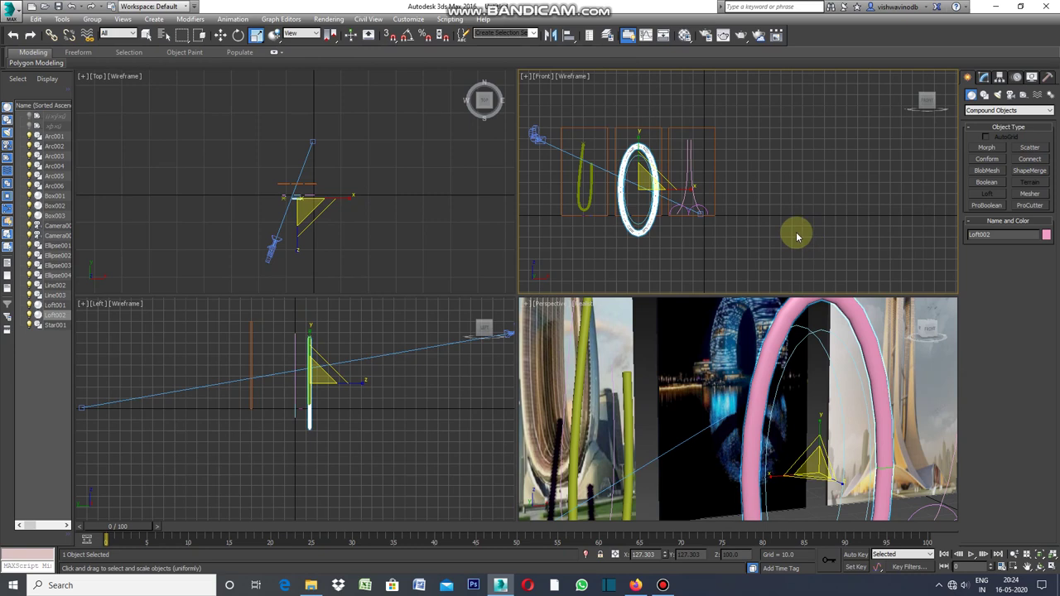
pyautogui.press('Delete')
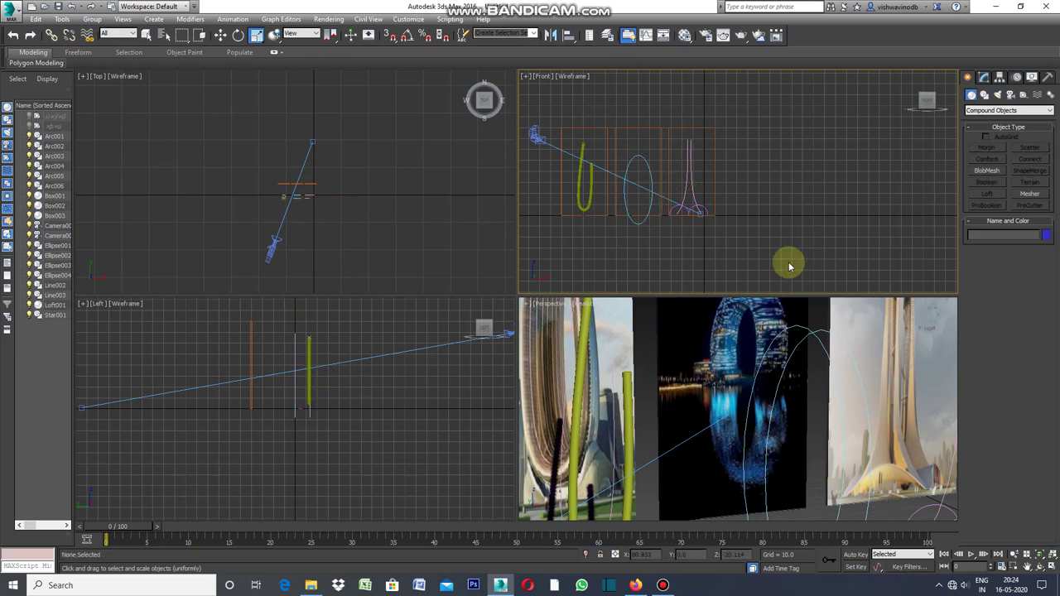
# - Maximize the Top view to fill the workspace and zoom in
pyautogui.click(527, 305)
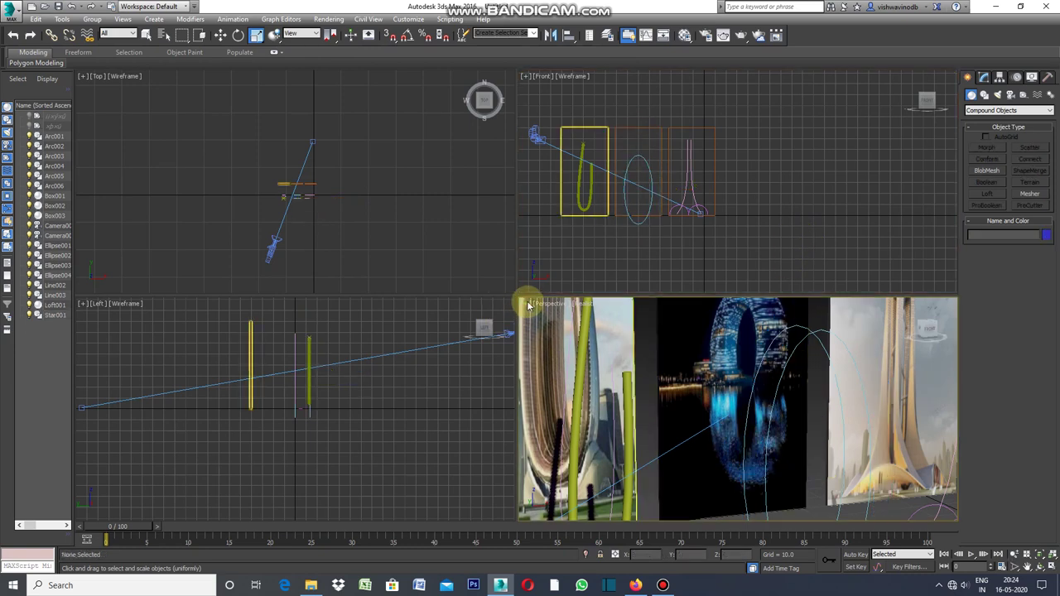
pyautogui.click(527, 305)
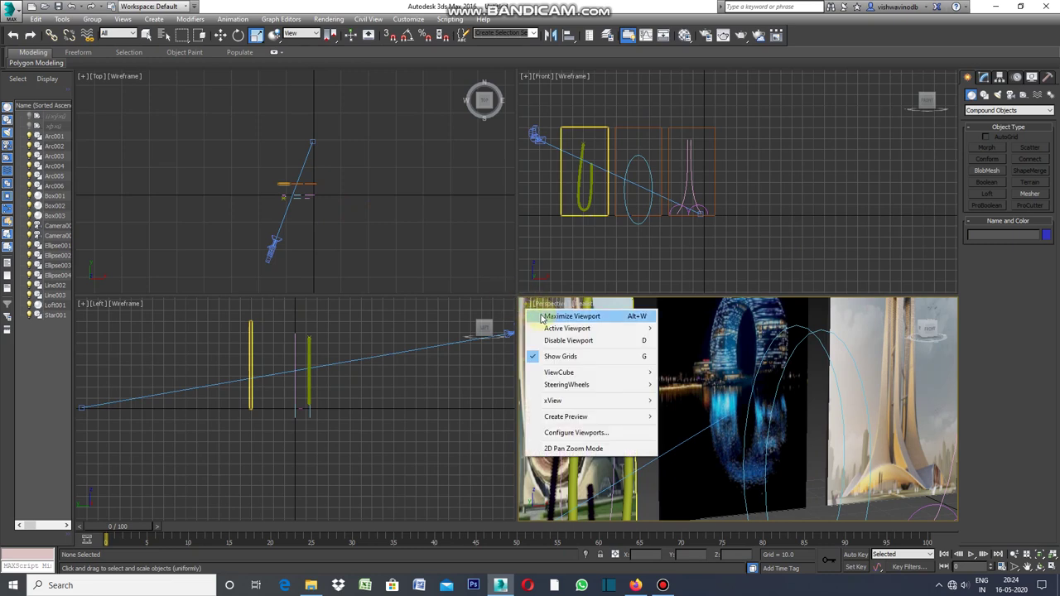
pyautogui.click(302, 217)
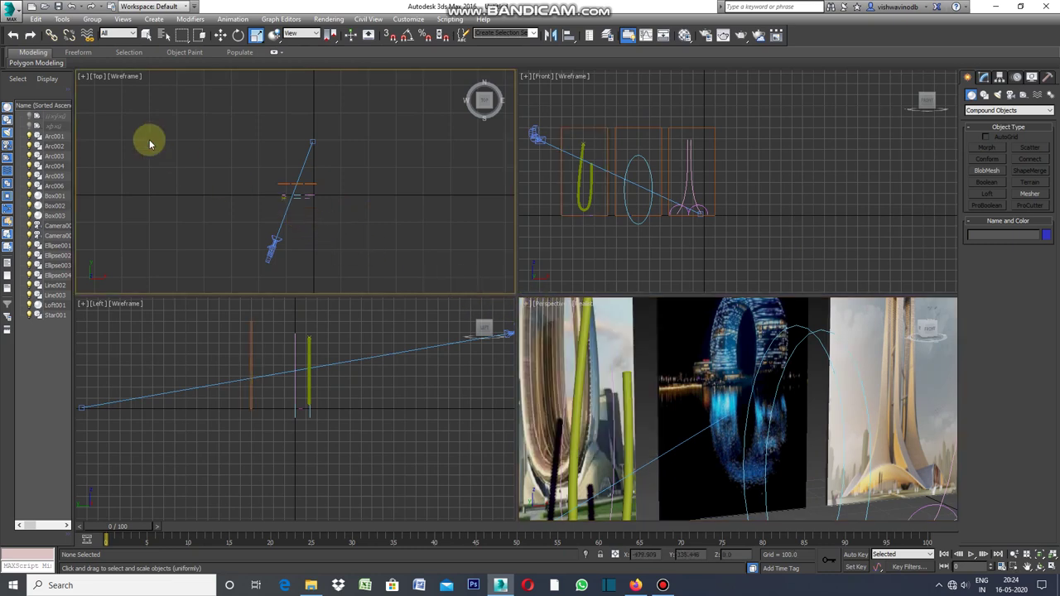
pyautogui.click(86, 79)
pyautogui.click(100, 85)
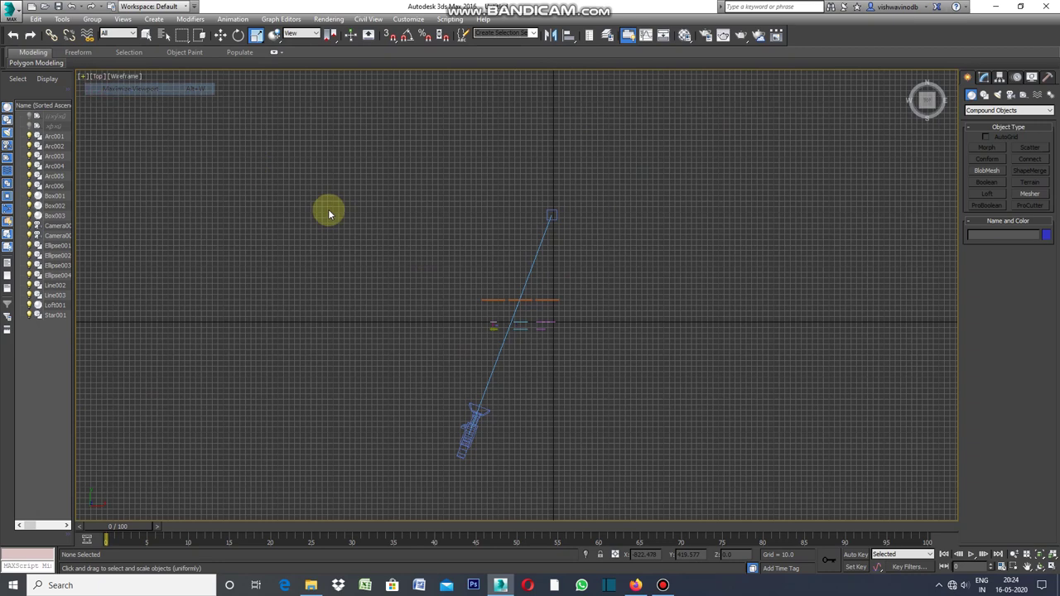
pyautogui.scroll(3, 501, 334)
pyautogui.scroll(3, 481, 307)
pyautogui.scroll(2, 464, 273)
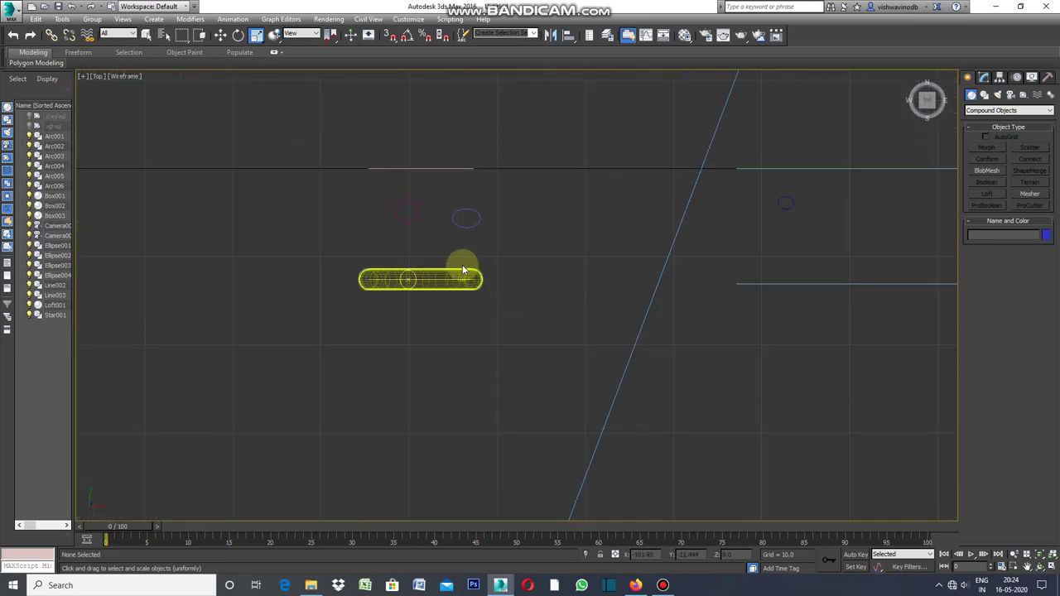
# - Scale Ellipse004 up into a much larger oval in the Top view, then deselect it
pyautogui.click(467, 224)
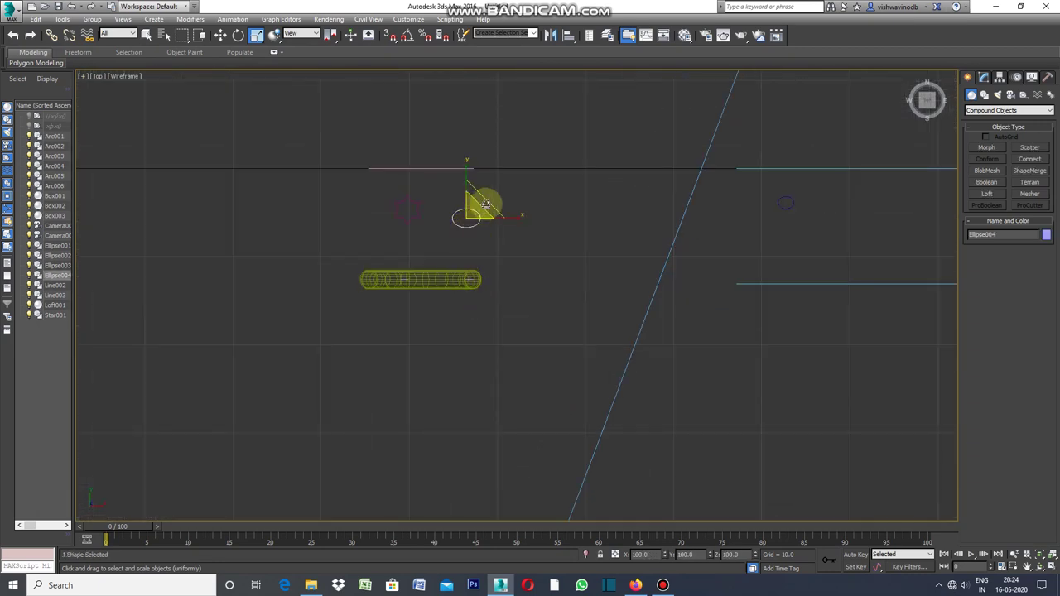
pyautogui.moveTo(494, 198); pyautogui.dragTo(634, 157)
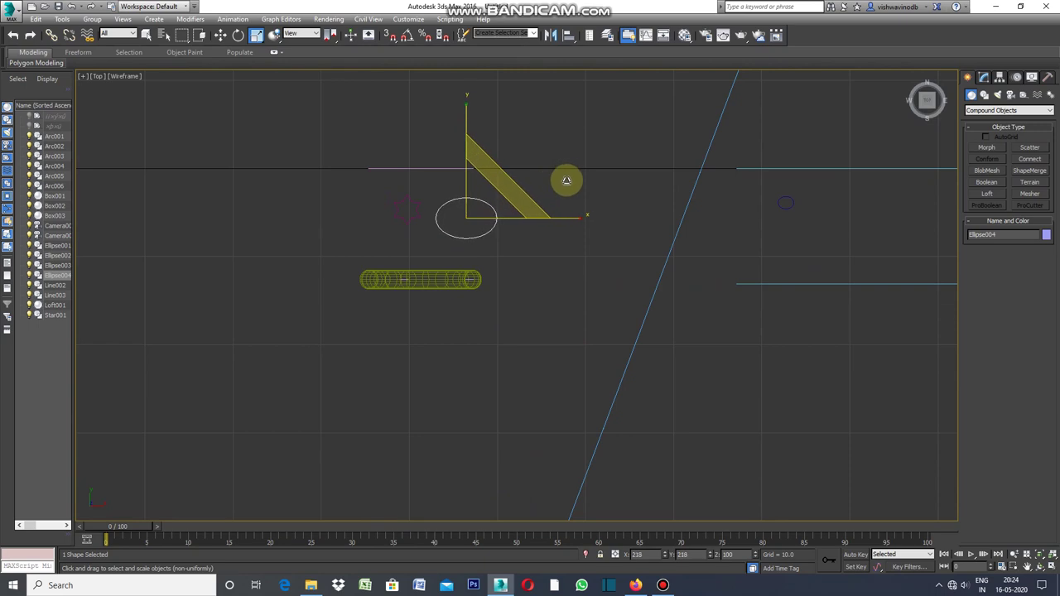
pyautogui.click(571, 252)
pyautogui.click(83, 76)
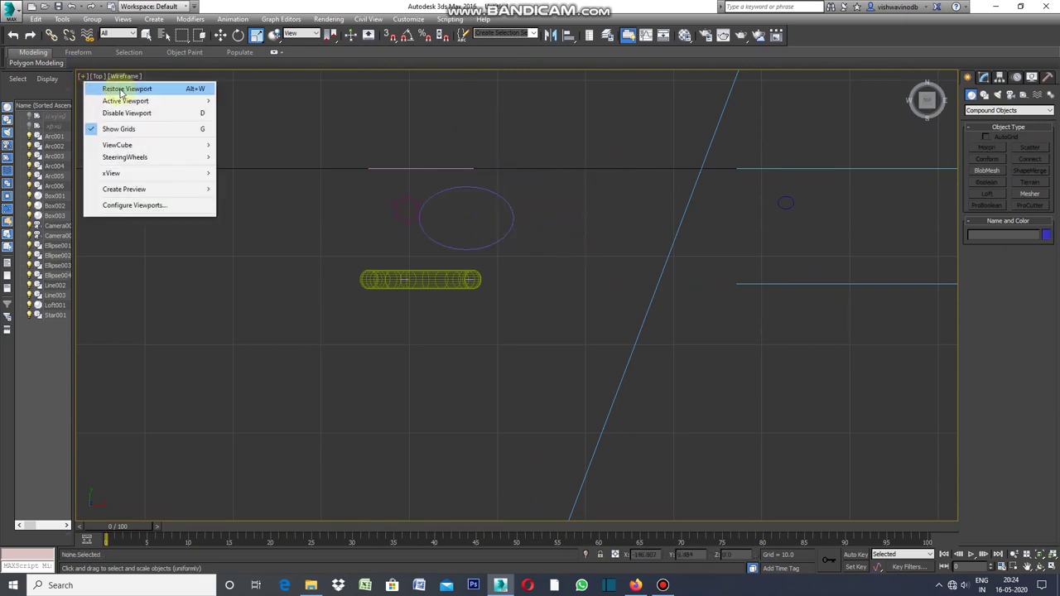
# - Maximize the Perspective view framing all three panels, and select Ellipse003 as the path
pyautogui.click(121, 89)
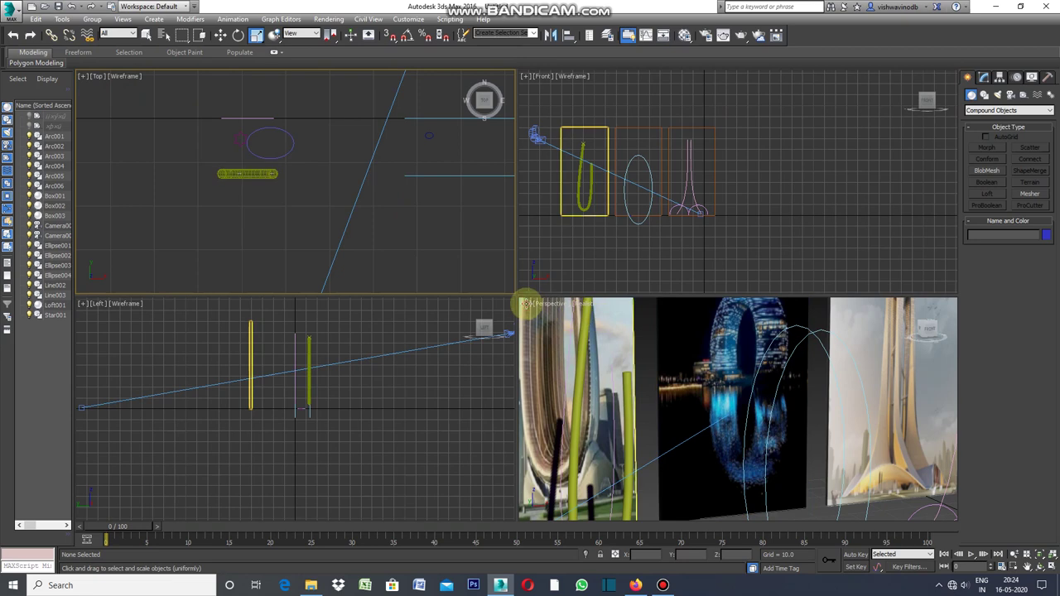
pyautogui.click(525, 304)
pyautogui.click(554, 317)
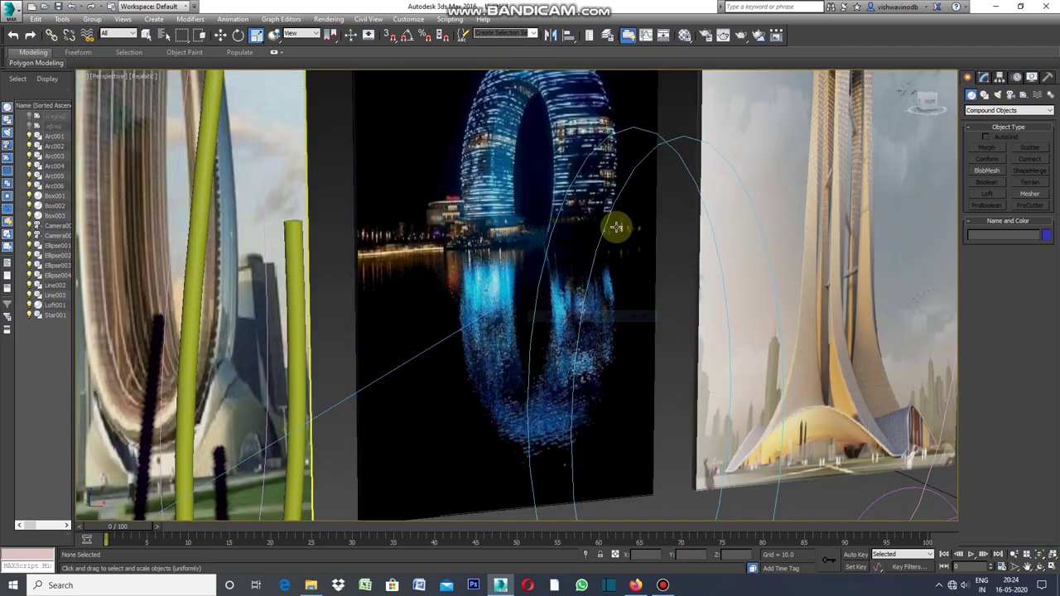
pyautogui.scroll(-5, 616, 227)
pyautogui.scroll(3, 636, 308)
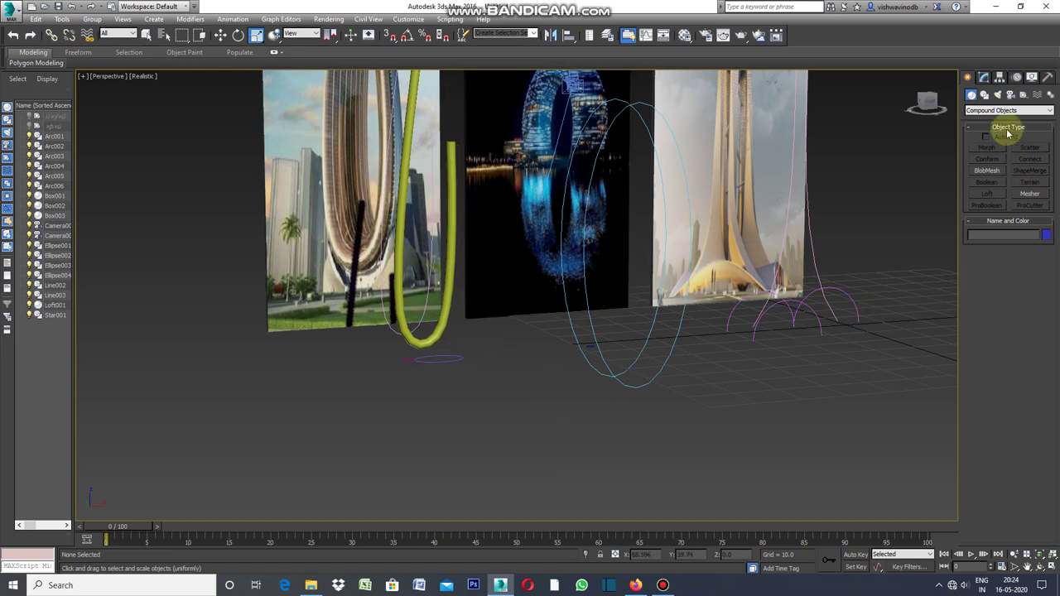
pyautogui.click(659, 372)
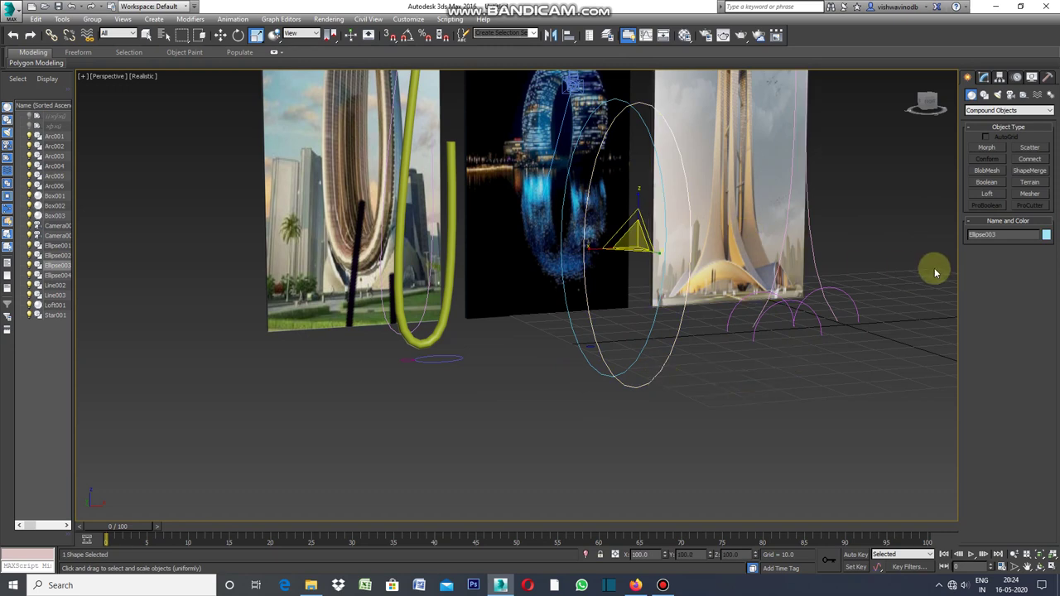
# - Loft the small ellipse along Ellipse003 into the green ring tube and recentre the view
pyautogui.click(988, 194)
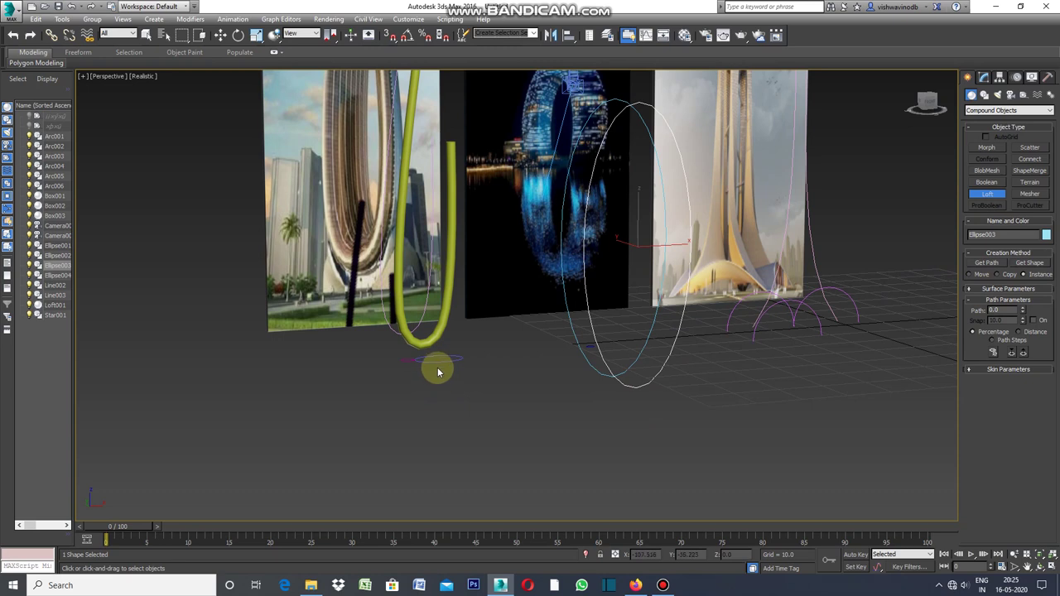
pyautogui.click(1028, 264)
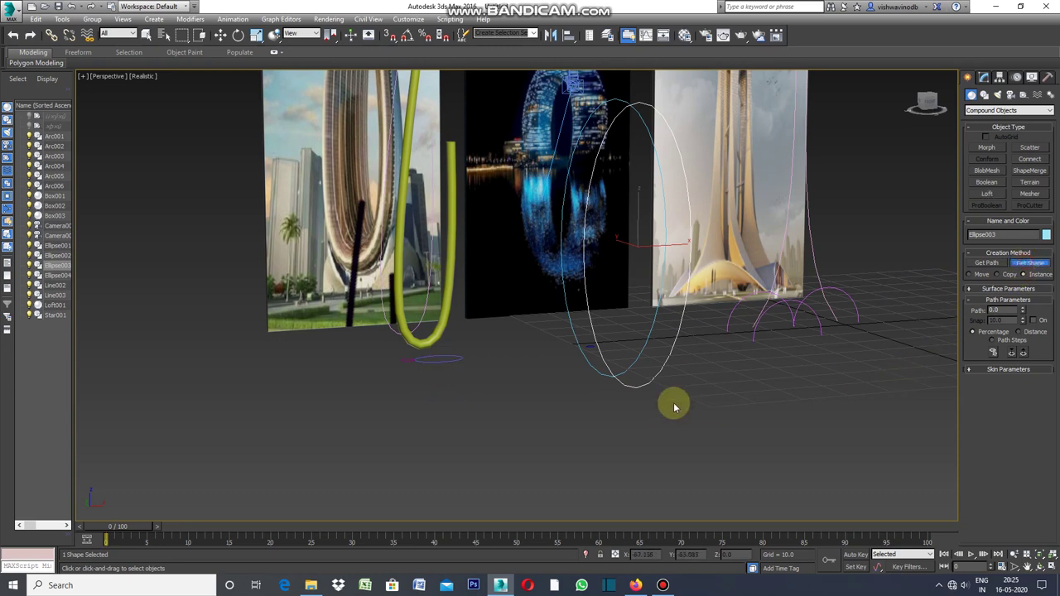
pyautogui.click(451, 361)
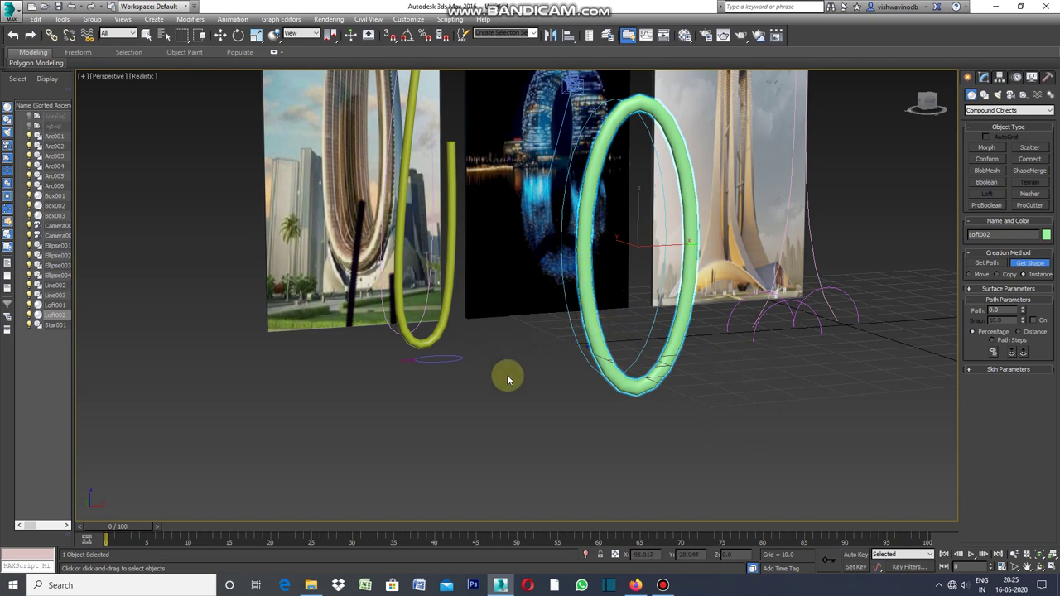
pyautogui.click(1027, 568)
pyautogui.moveTo(763, 402); pyautogui.dragTo(737, 462)
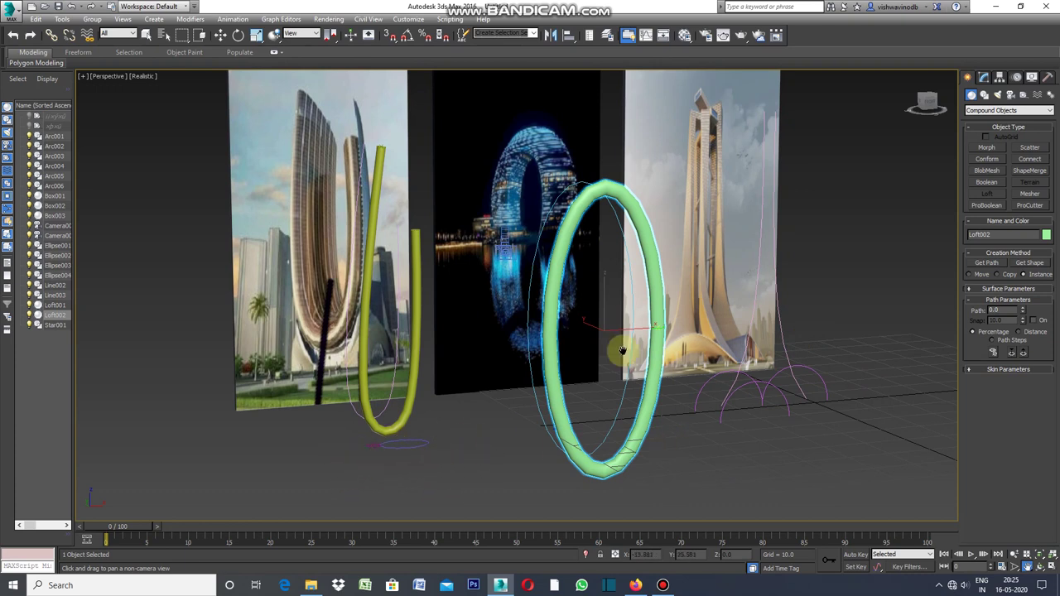
# - Select the star shape Star001 and restore the four-view layout
pyautogui.click(146, 34)
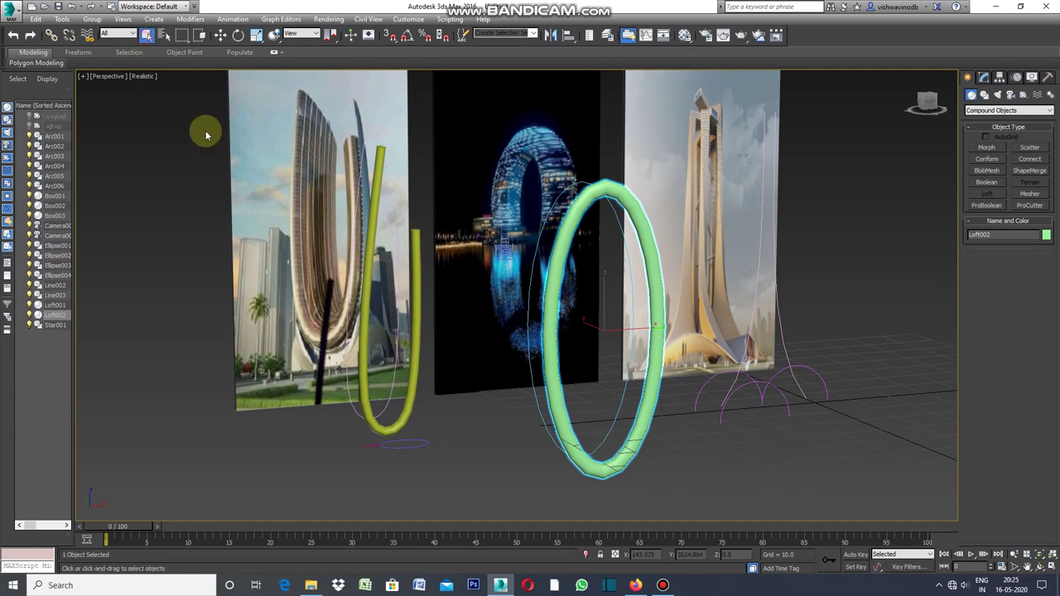
pyautogui.click(372, 446)
pyautogui.click(85, 77)
pyautogui.click(108, 86)
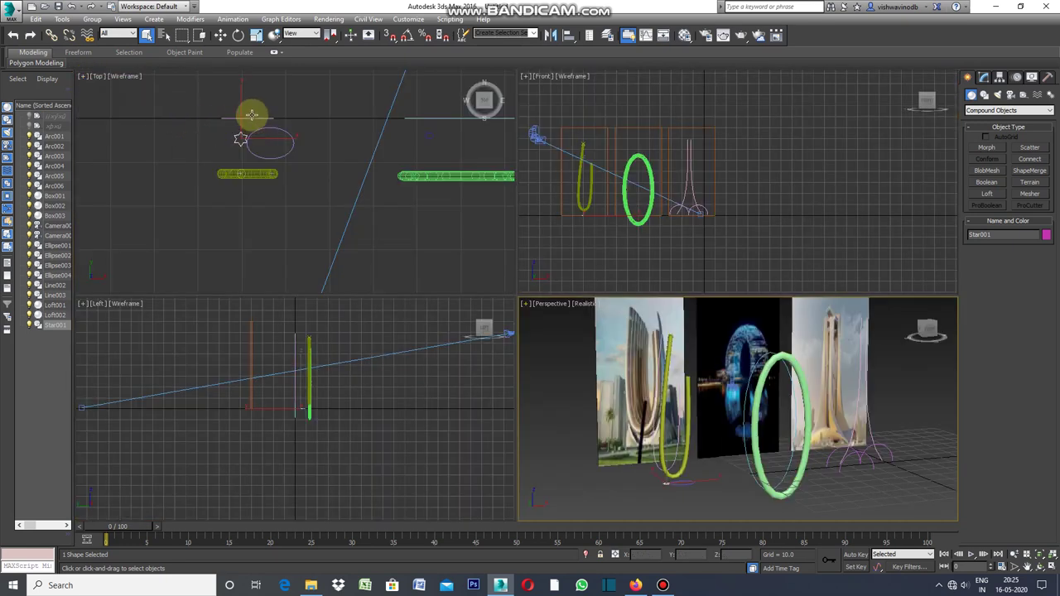
# - Enlarge Star001 with Select and Uniform Scale, then deselect it
pyautogui.click(257, 35)
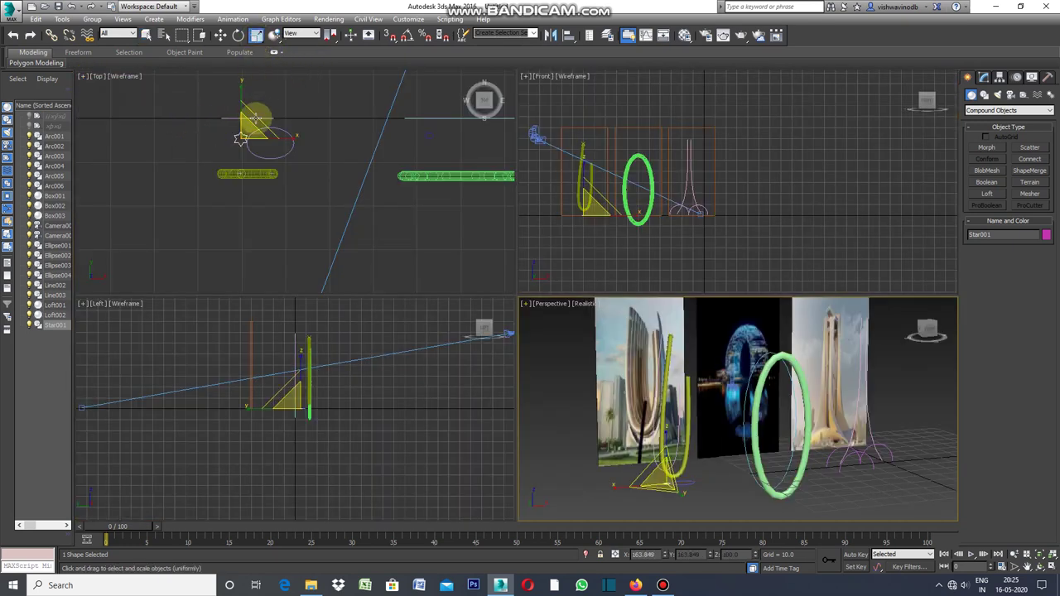
pyautogui.moveTo(255, 119)
pyautogui.mouseDown()
pyautogui.moveTo(361, 68)
pyautogui.moveTo(260, 124)
pyautogui.moveTo(311, 101)
pyautogui.moveTo(307, 201)
pyautogui.mouseUp()
pyautogui.click(307, 201)
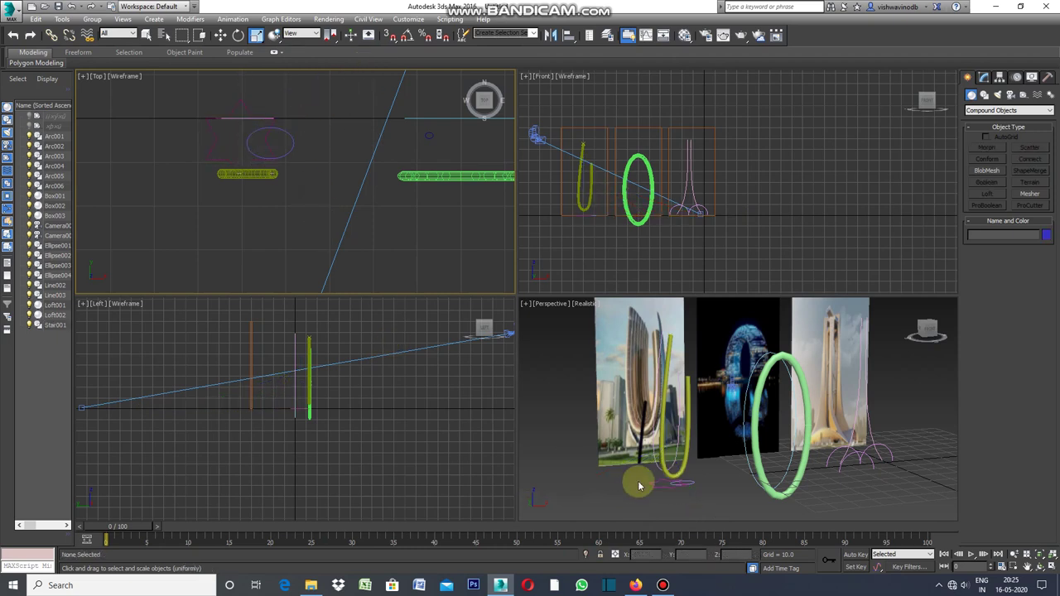
pyautogui.click(527, 306)
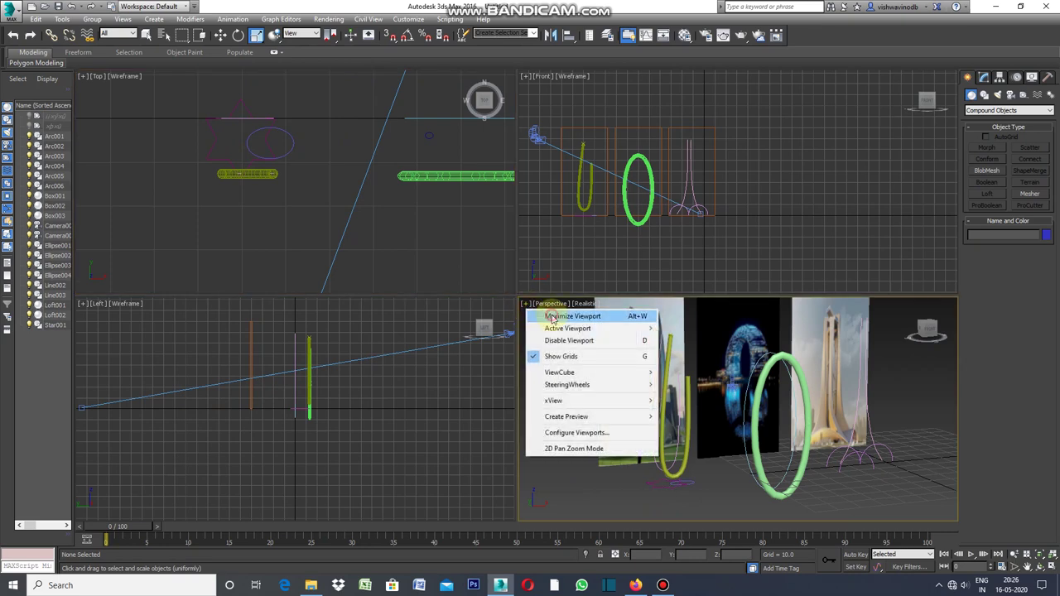
# - Loft the curve Line002 with the small ellipse as cross-section, creating pink tube Loft003
pyautogui.click(552, 318)
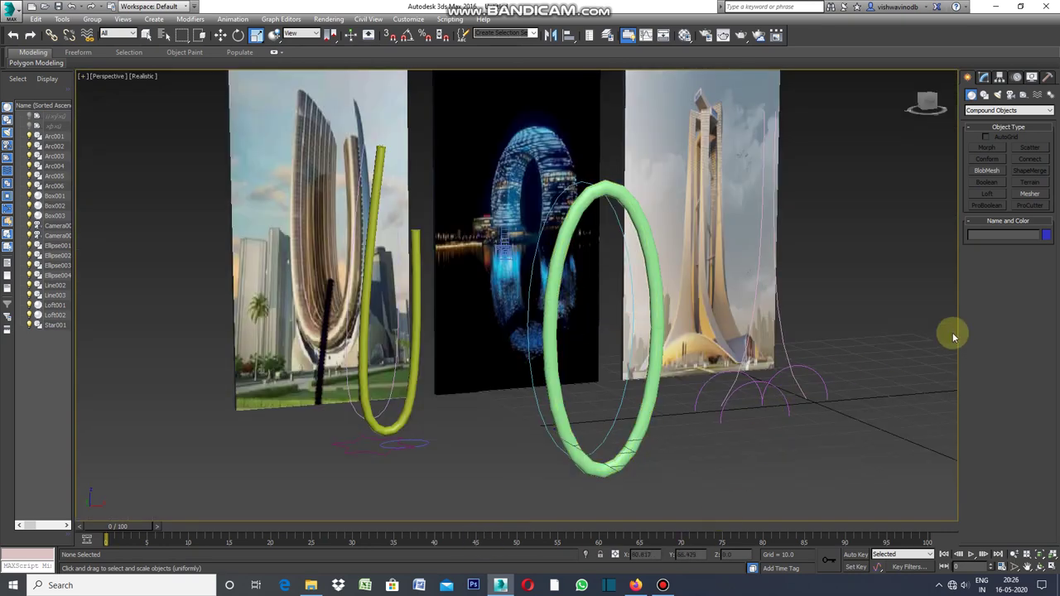
pyautogui.click(782, 330)
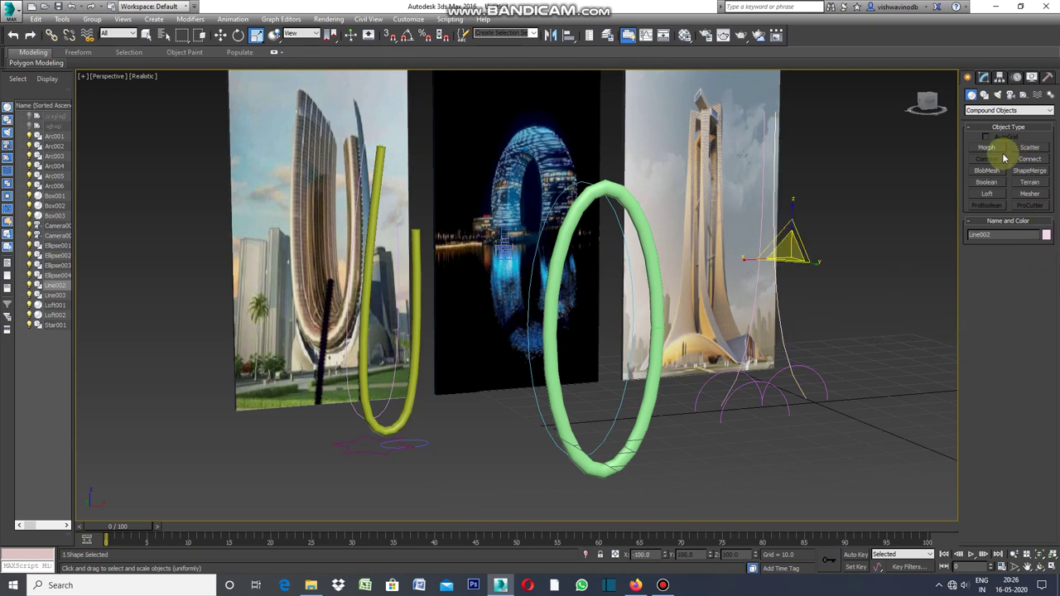
pyautogui.click(990, 193)
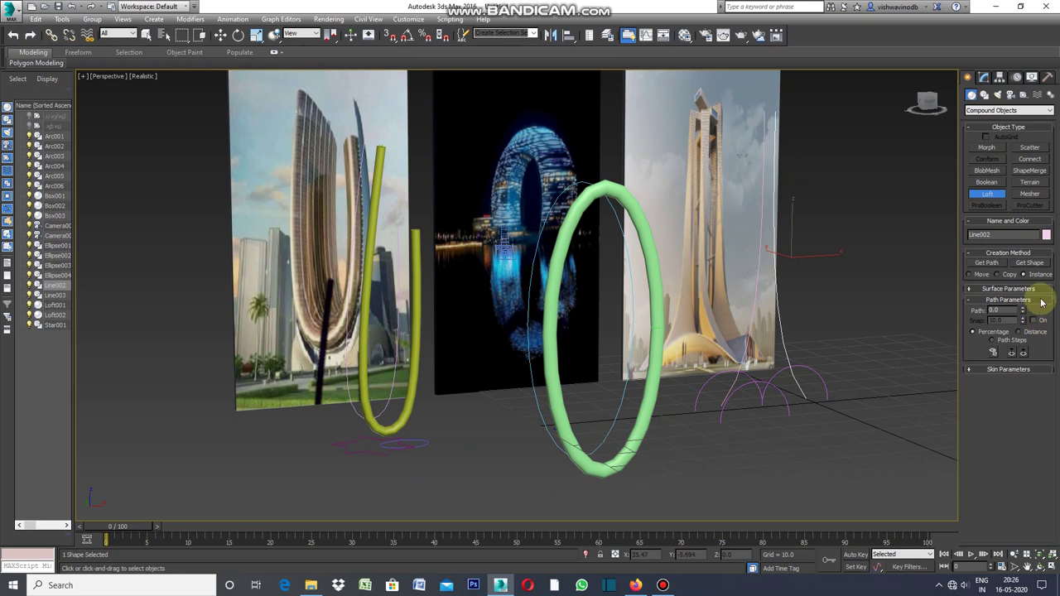
pyautogui.click(1033, 264)
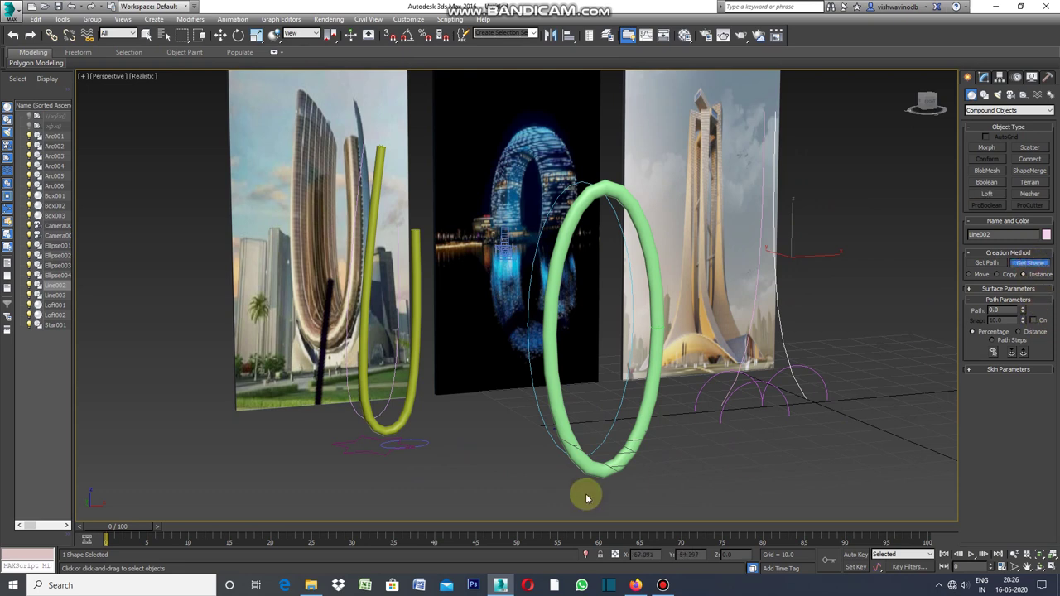
pyautogui.click(373, 451)
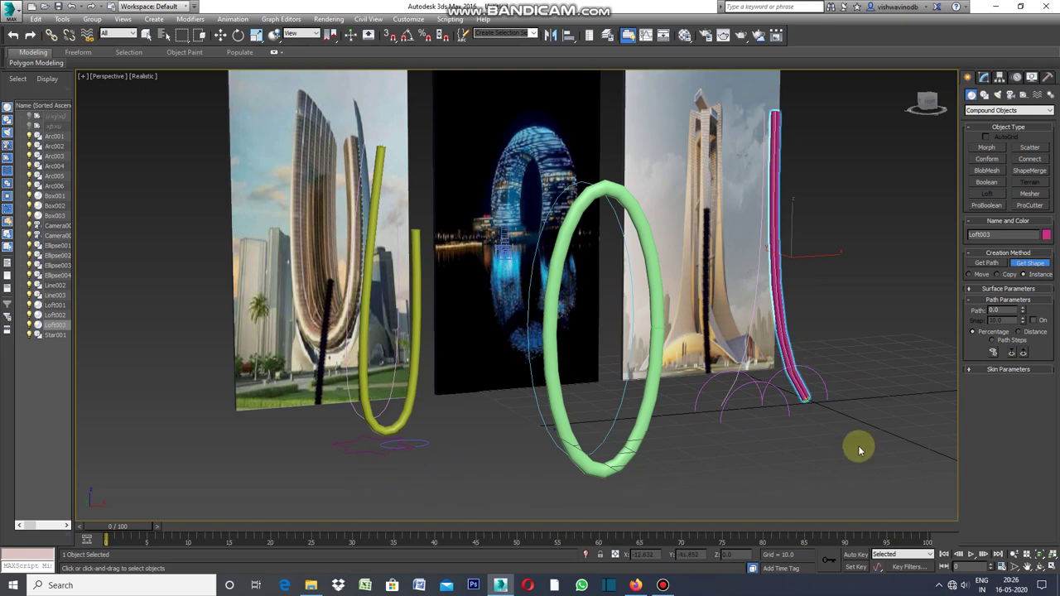
pyautogui.click(1026, 568)
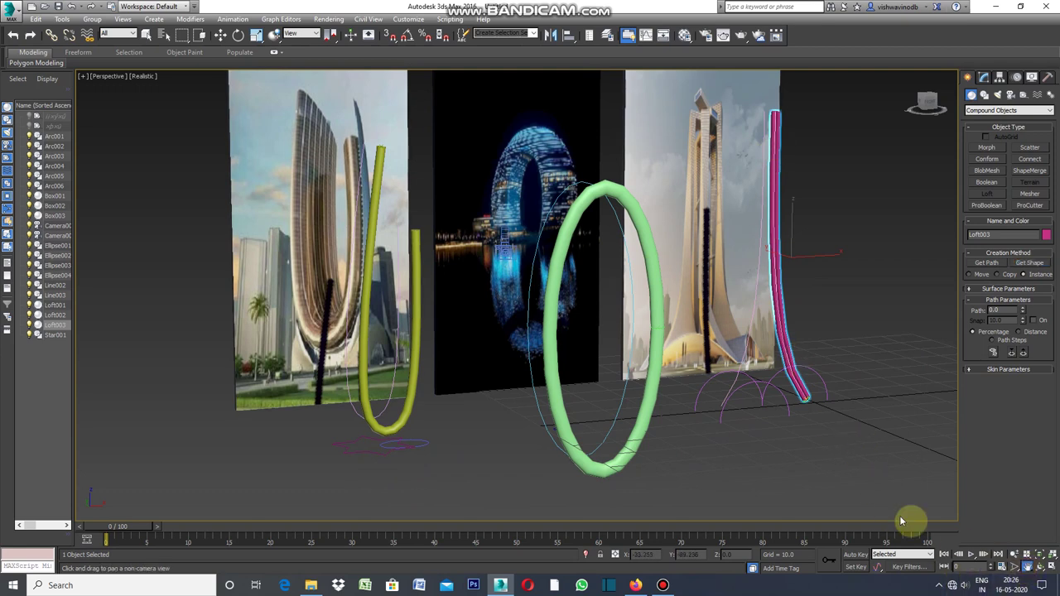
pyautogui.moveTo(756, 445); pyautogui.dragTo(735, 452)
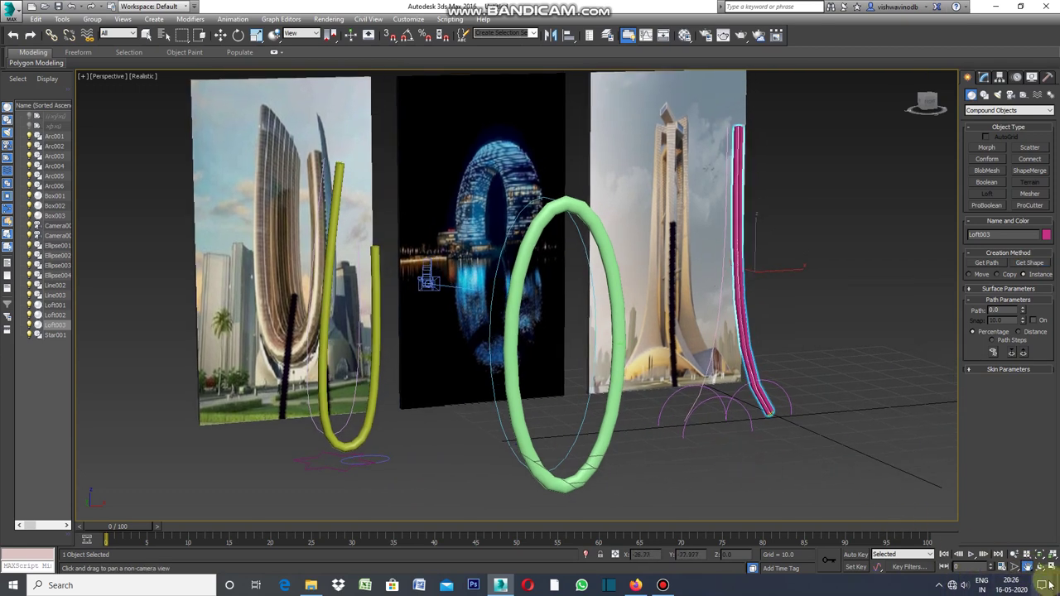
pyautogui.click(1014, 568)
pyautogui.moveTo(798, 422)
pyautogui.mouseDown()
pyautogui.moveTo(806, 385)
pyautogui.moveTo(809, 405)
pyautogui.mouseUp()
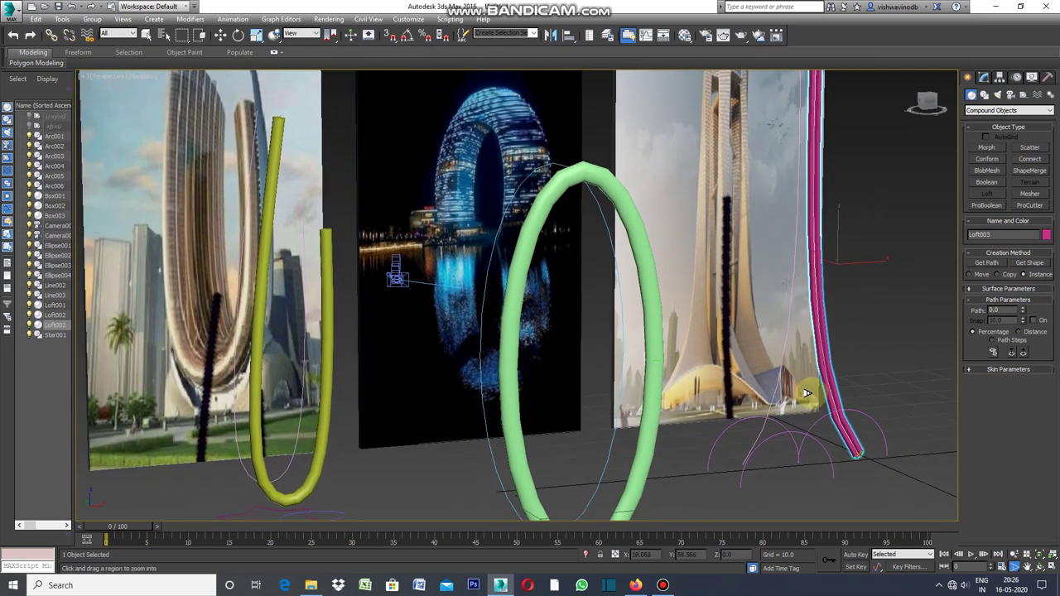
pyautogui.click(1029, 570)
pyautogui.moveTo(781, 435)
pyautogui.mouseDown()
pyautogui.moveTo(715, 443)
pyautogui.moveTo(748, 428)
pyautogui.moveTo(752, 386)
pyautogui.mouseUp()
pyautogui.click(1015, 569)
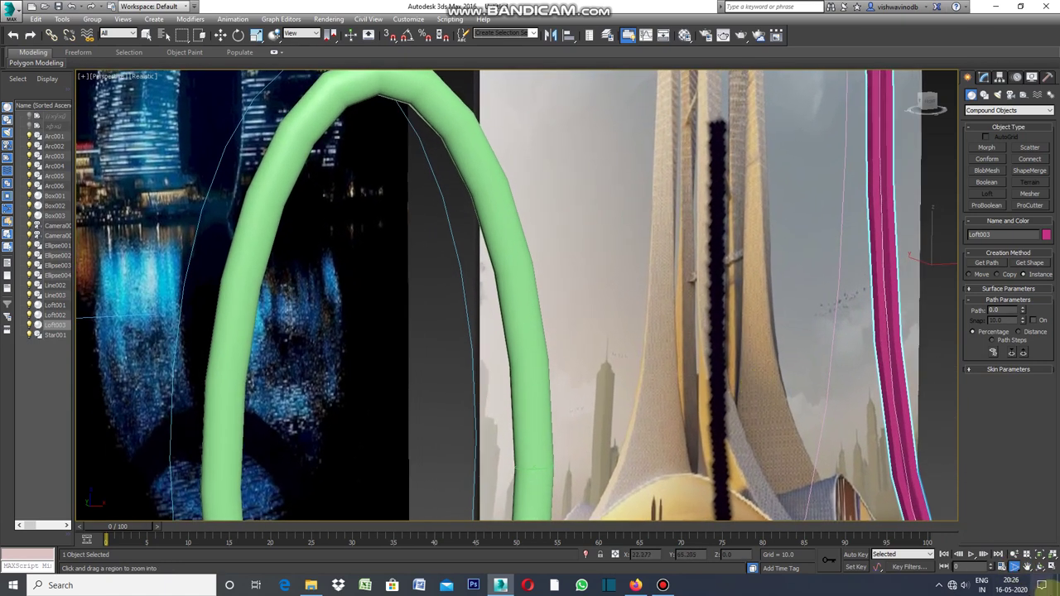
pyautogui.click(1028, 567)
pyautogui.moveTo(845, 480)
pyautogui.mouseDown()
pyautogui.moveTo(825, 504)
pyautogui.moveTo(728, 441)
pyautogui.mouseUp()
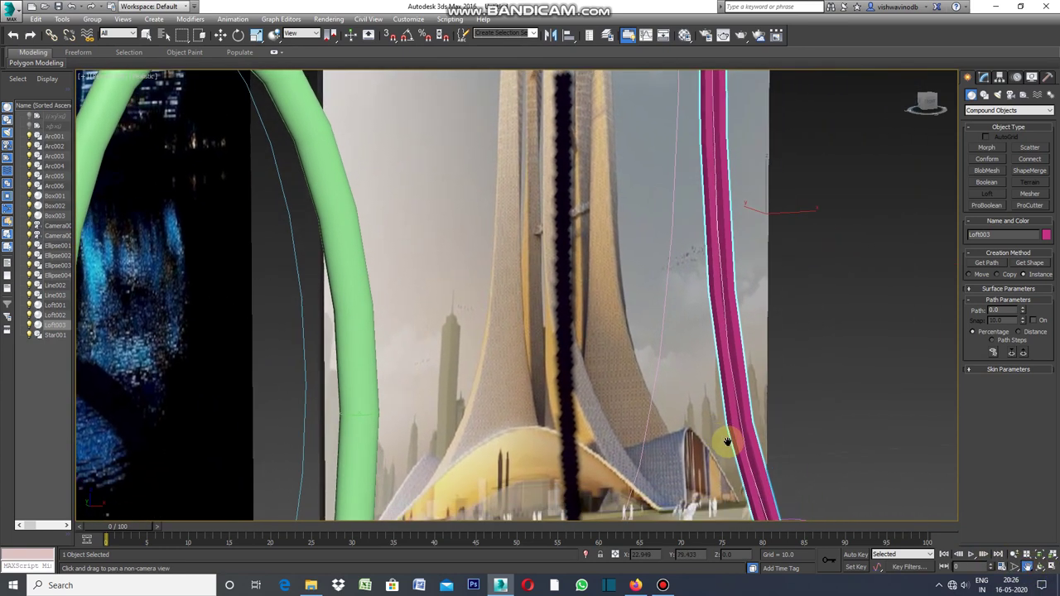
pyautogui.click(1013, 568)
pyautogui.scroll(-2, 737, 406)
pyautogui.scroll(-2, 758, 430)
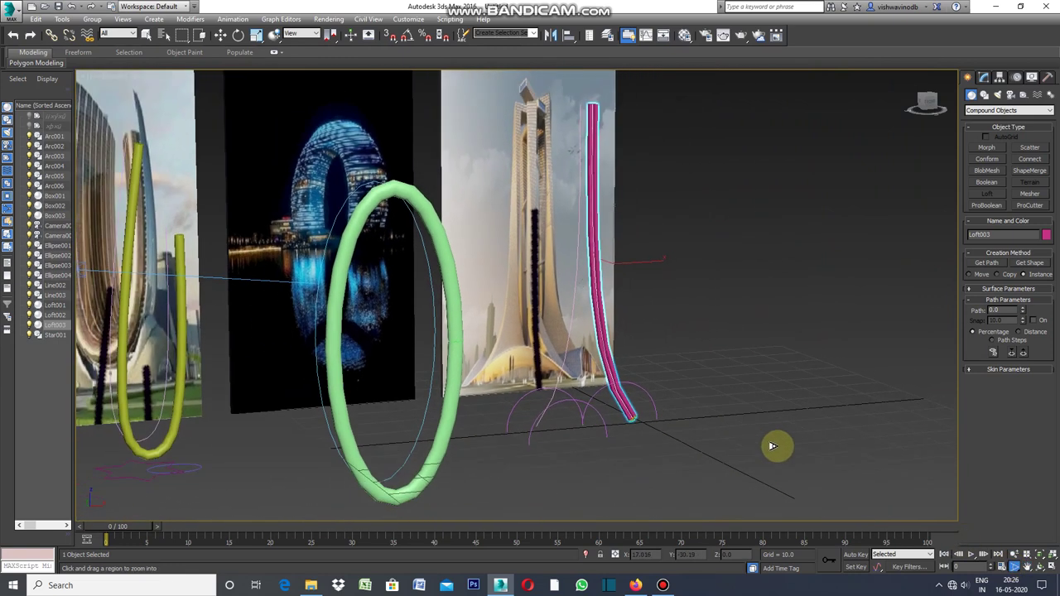
pyautogui.scroll(-1, 772, 446)
pyautogui.click(1028, 569)
pyautogui.moveTo(627, 481); pyautogui.dragTo(709, 488)
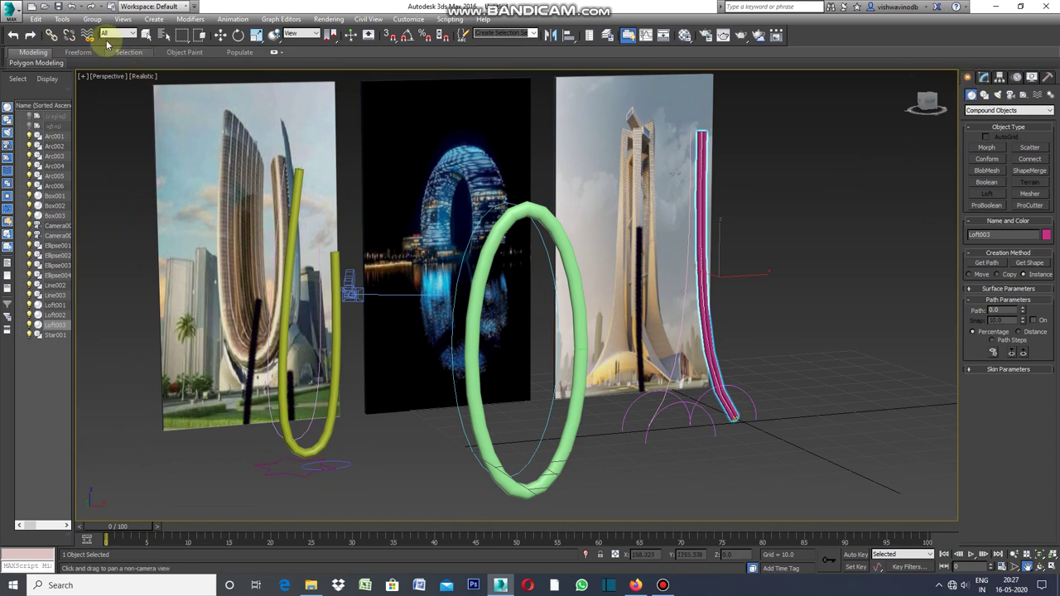
# - Loft arc Arc004 with the small ellipse as cross-section, creating blue arched tube Loft004
pyautogui.click(521, 288)
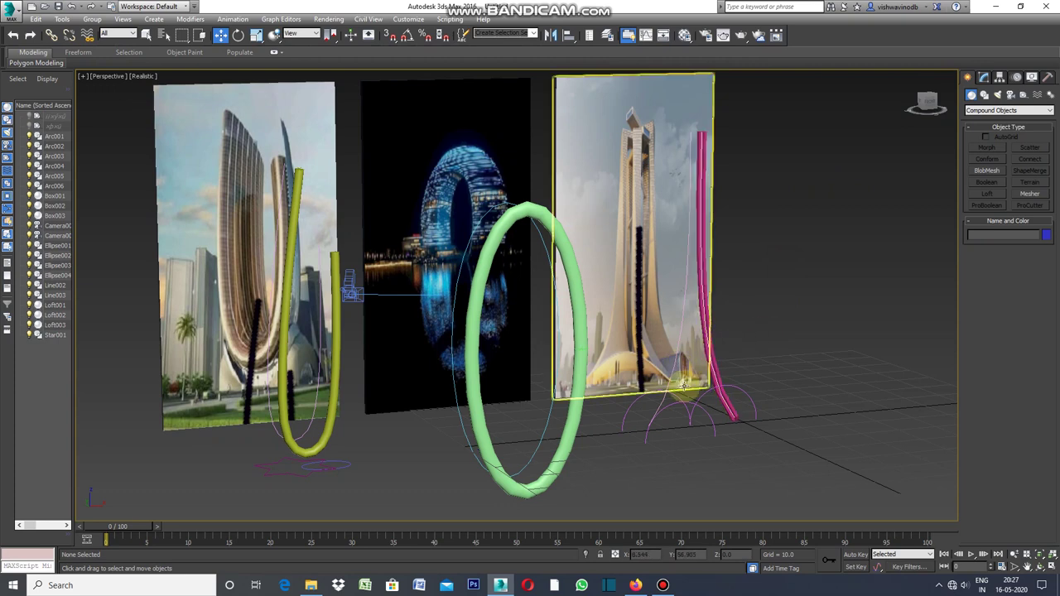
pyautogui.click(737, 386)
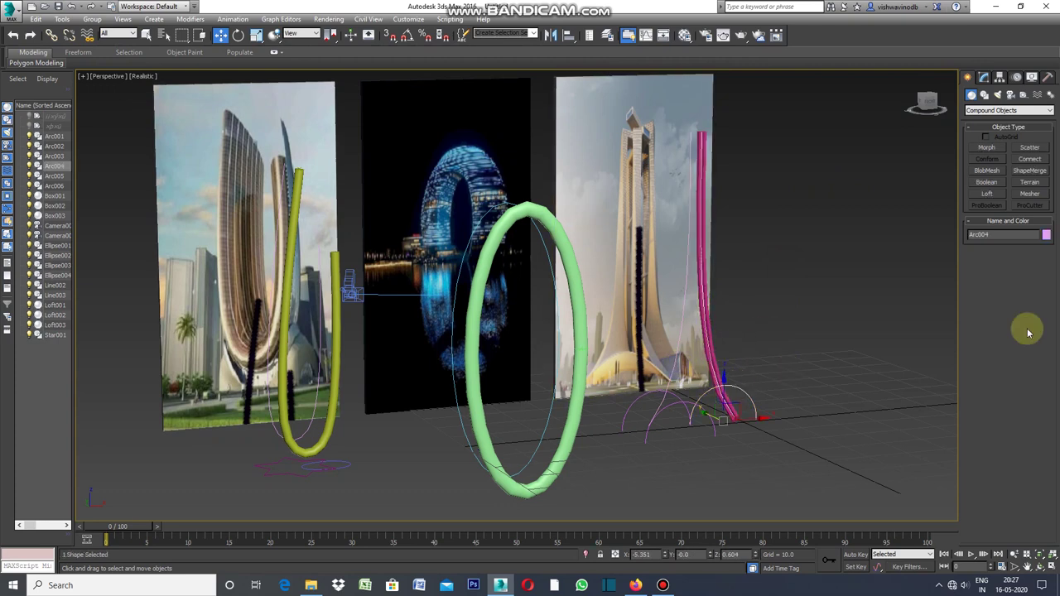
pyautogui.click(985, 78)
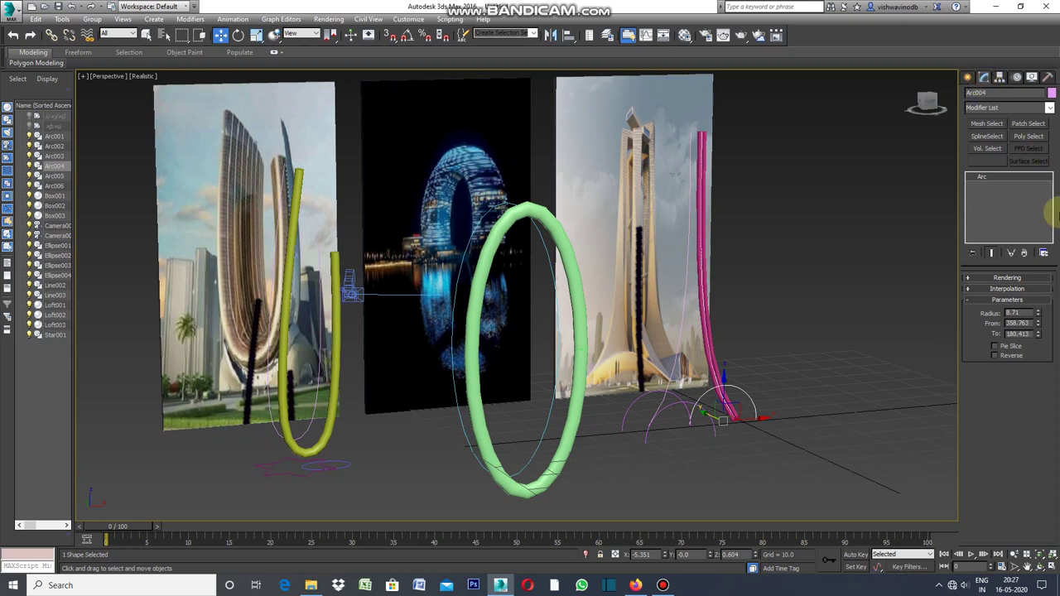
pyautogui.click(970, 80)
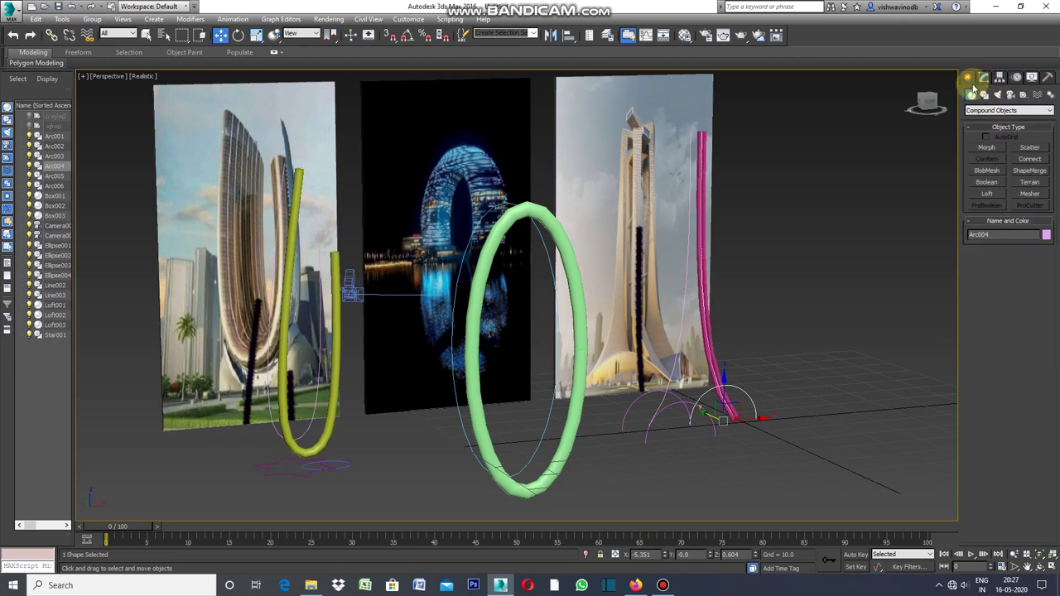
pyautogui.click(988, 193)
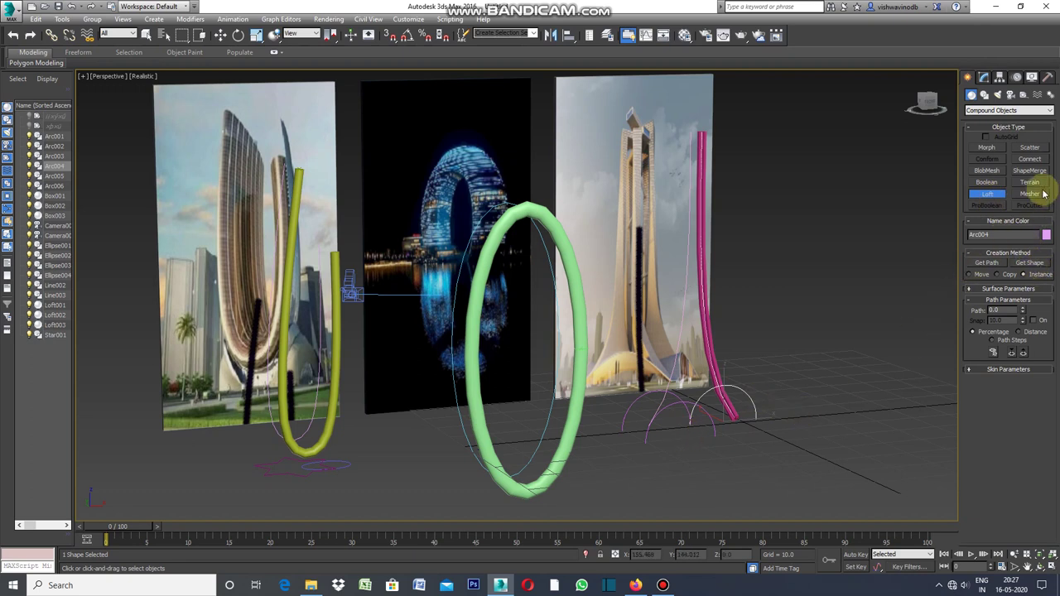
pyautogui.click(1033, 265)
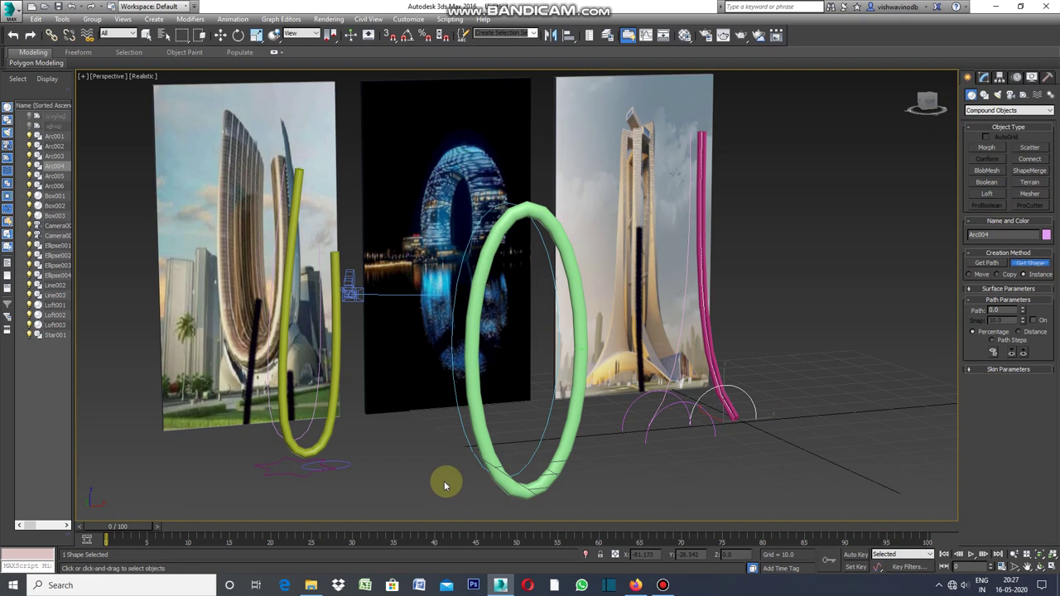
pyautogui.click(343, 466)
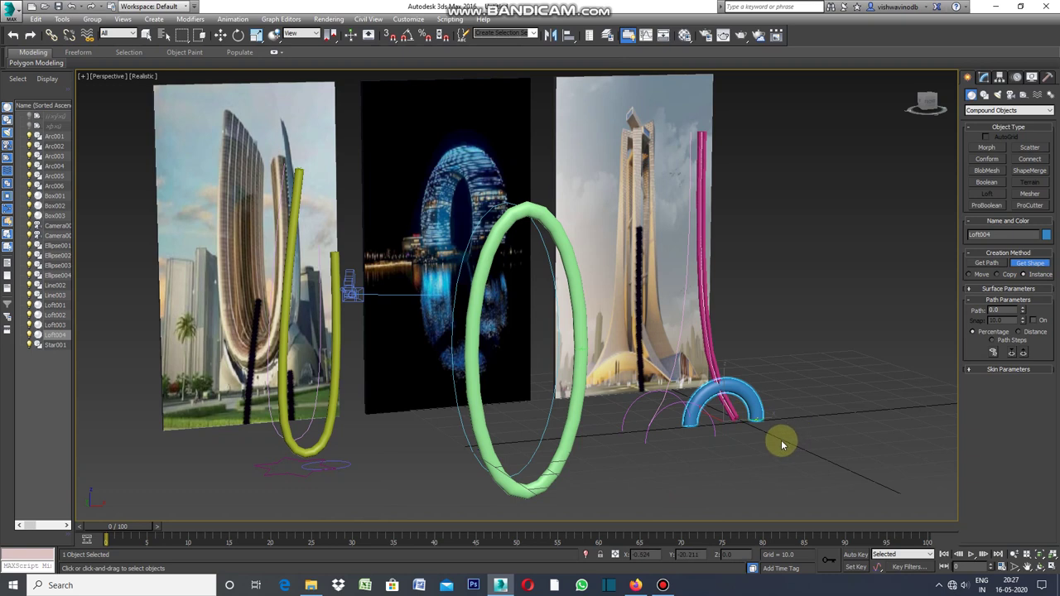
# - Try a second arch loft on Arc006 using Ellipse004, then delete the yellow result
pyautogui.press('w')
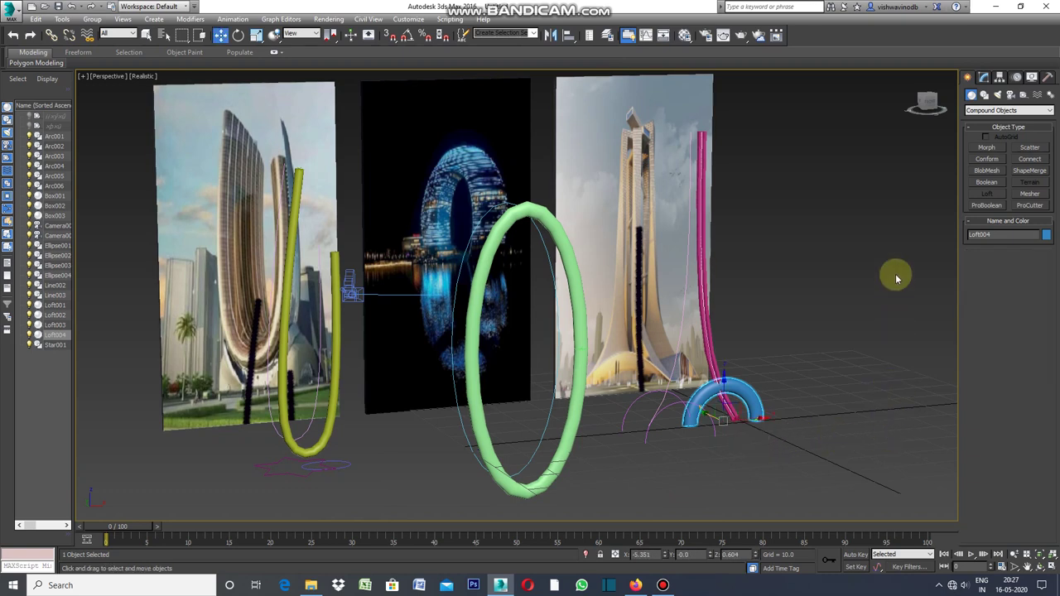
pyautogui.click(897, 276)
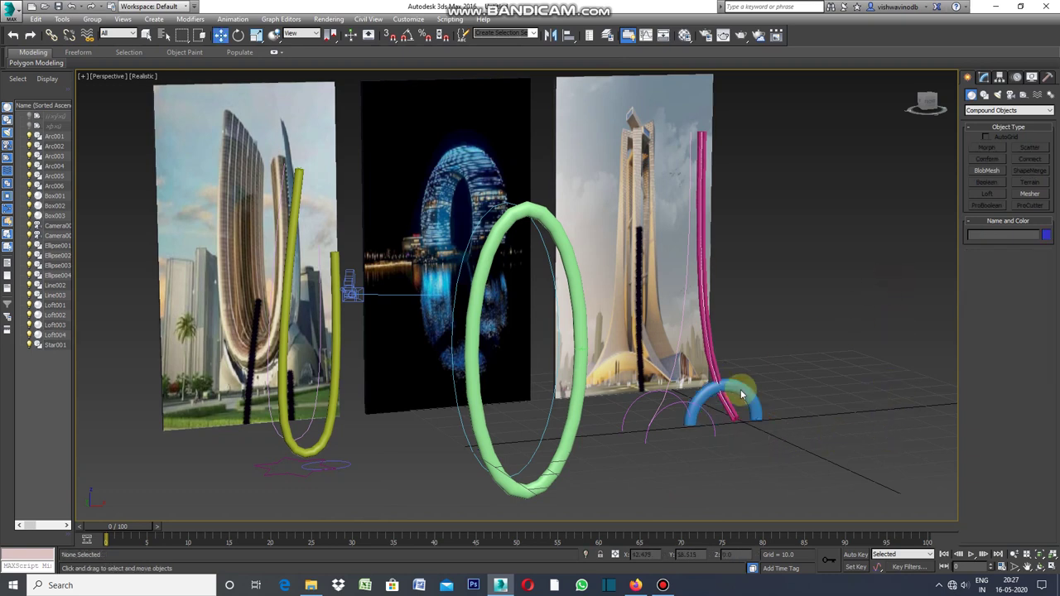
pyautogui.click(676, 401)
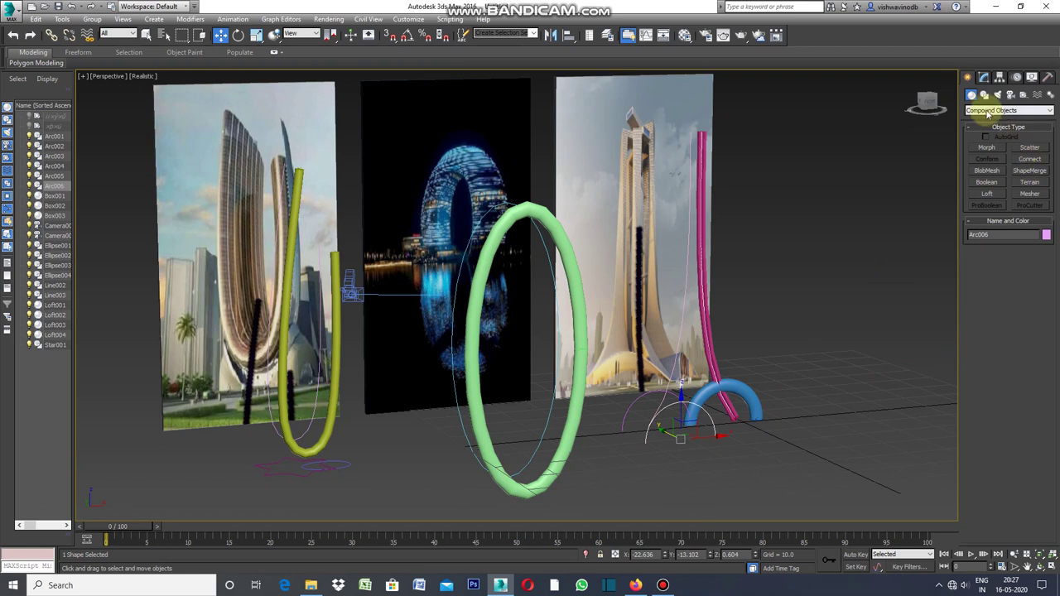
pyautogui.click(987, 193)
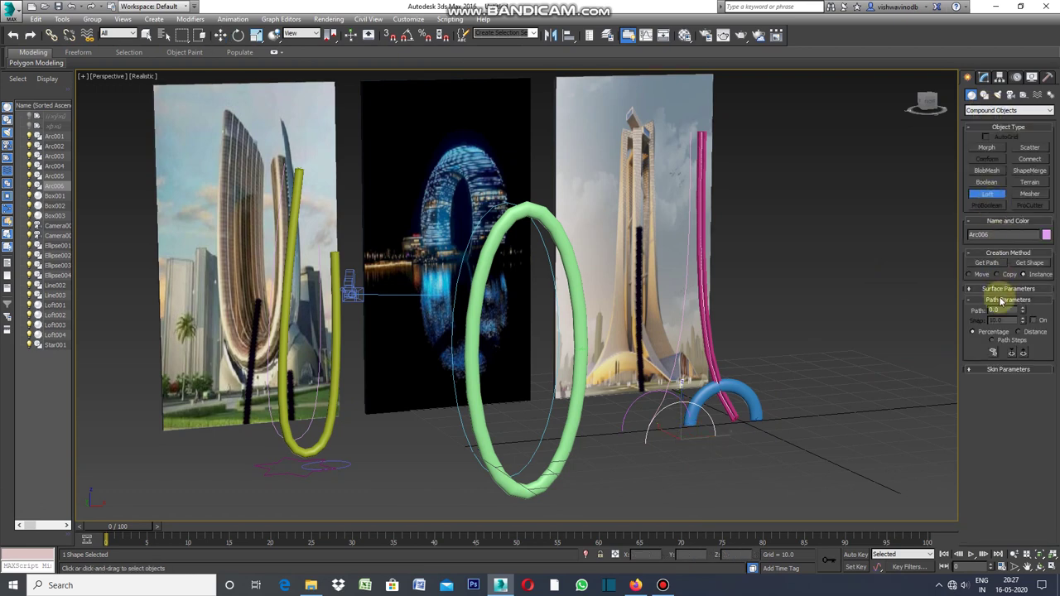
pyautogui.click(1029, 262)
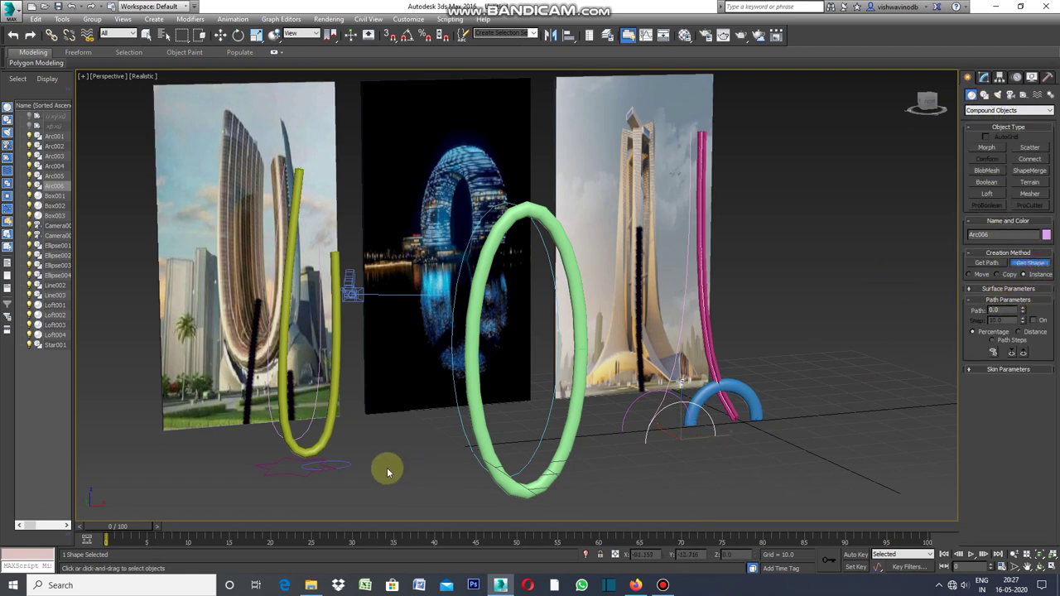
pyautogui.click(344, 467)
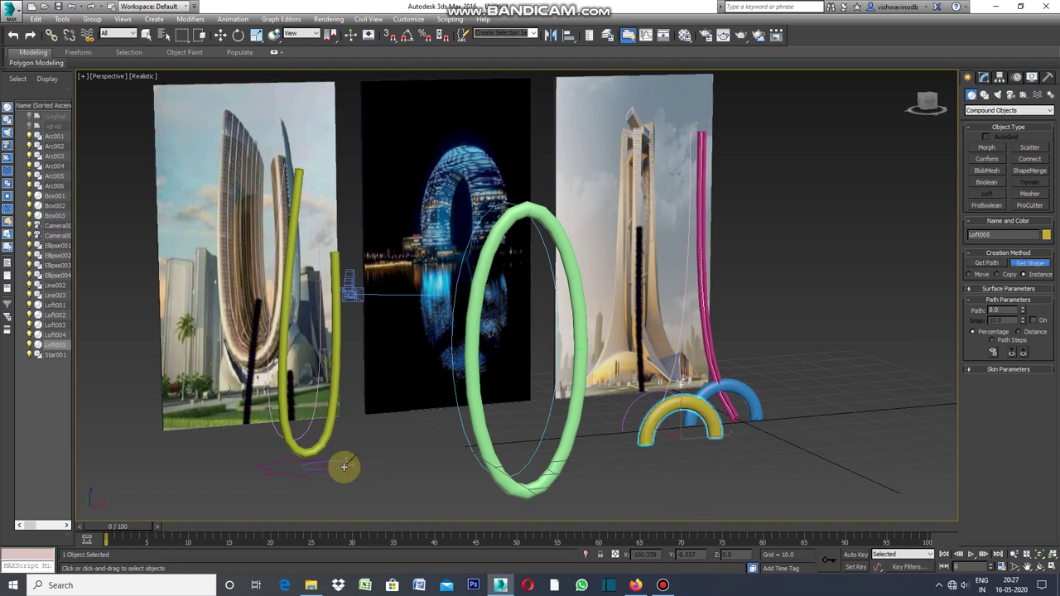
pyautogui.click(634, 401)
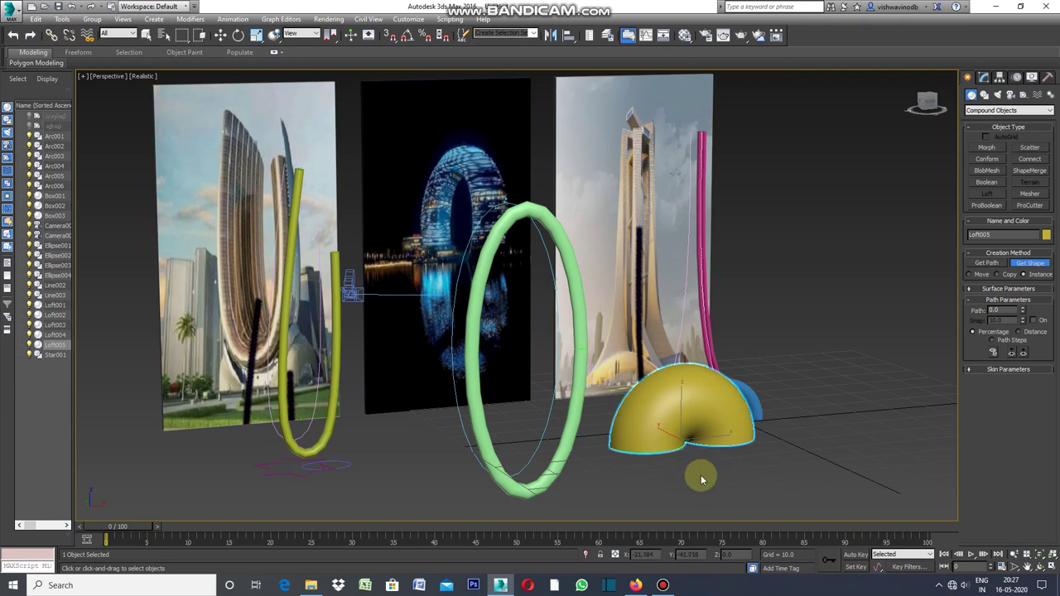
pyautogui.press('Delete')
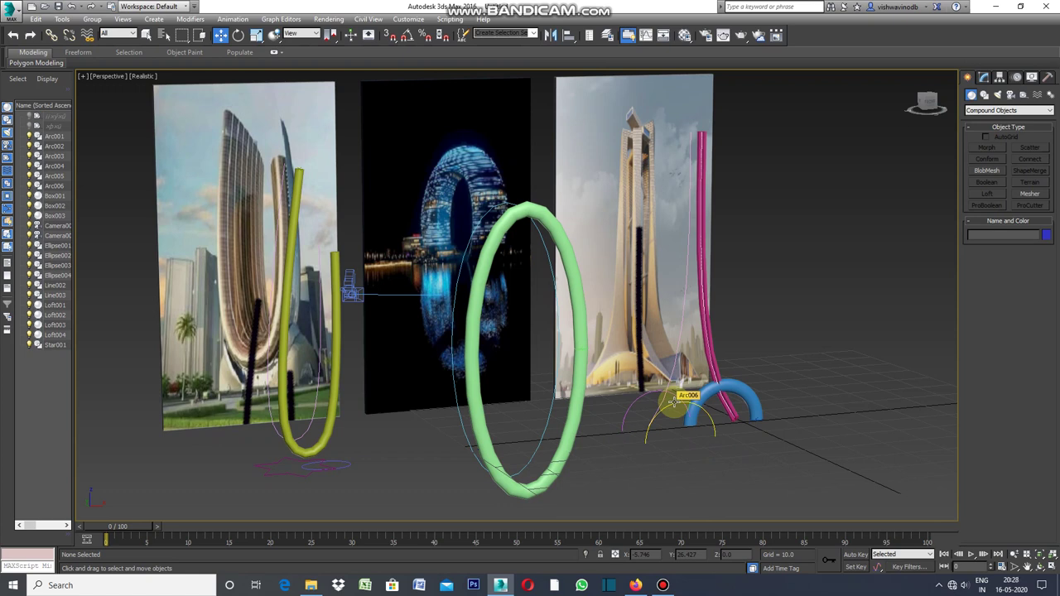
pyautogui.click(650, 393)
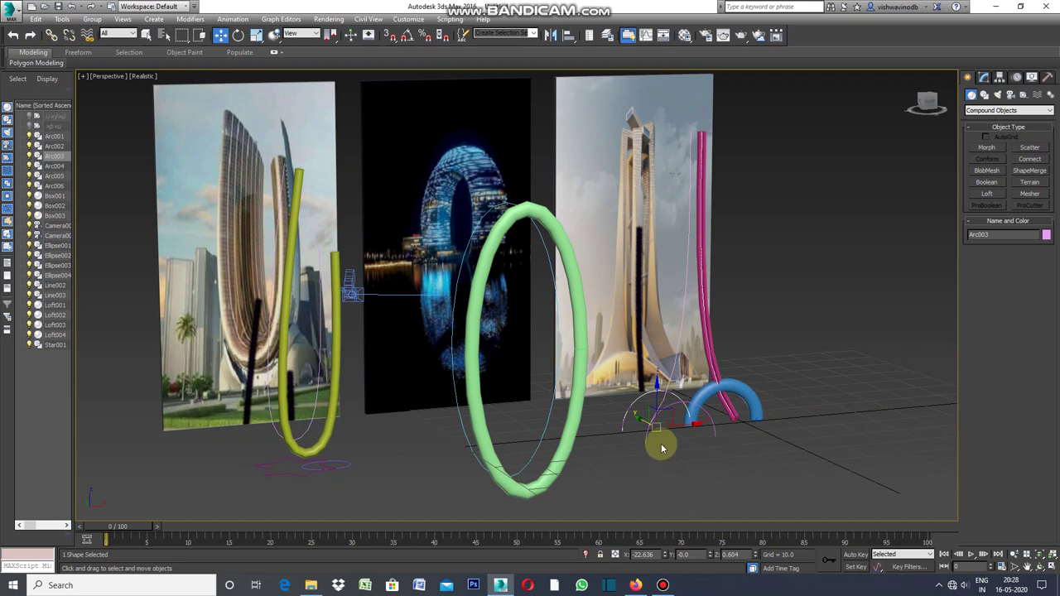
pyautogui.click(994, 196)
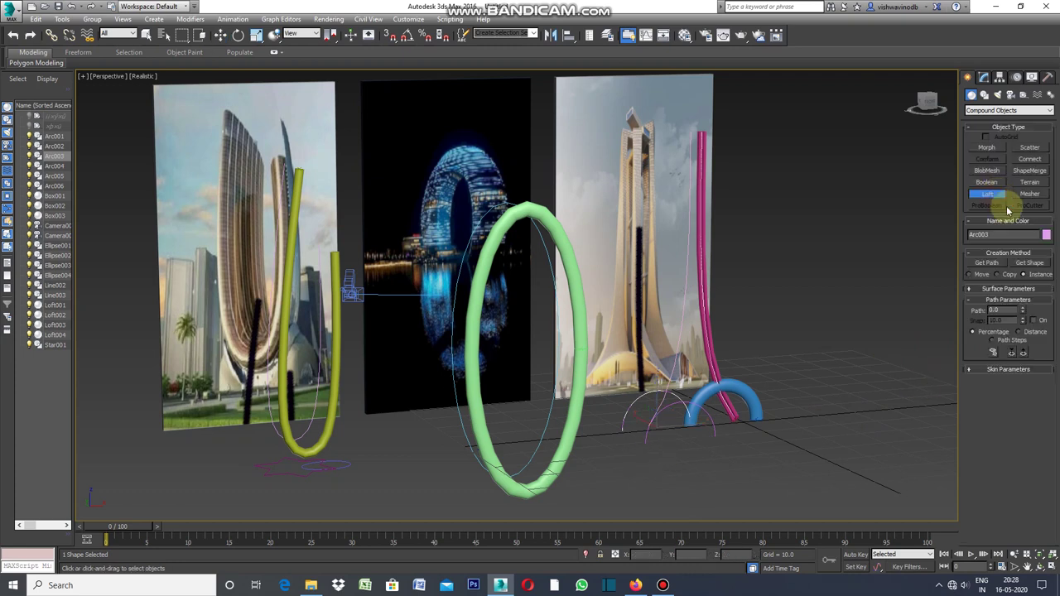
pyautogui.click(1037, 263)
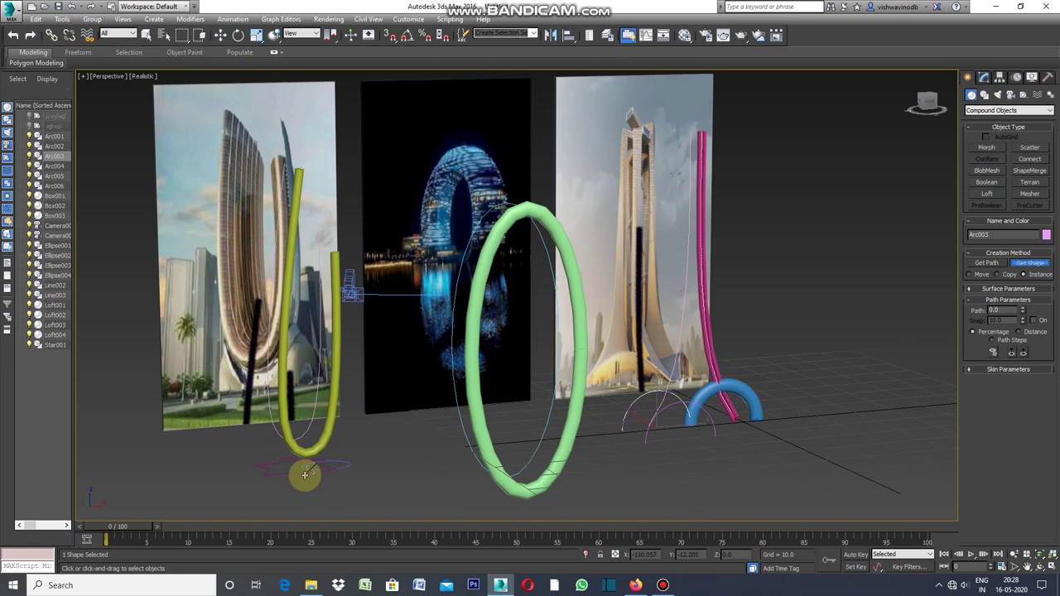
pyautogui.click(304, 474)
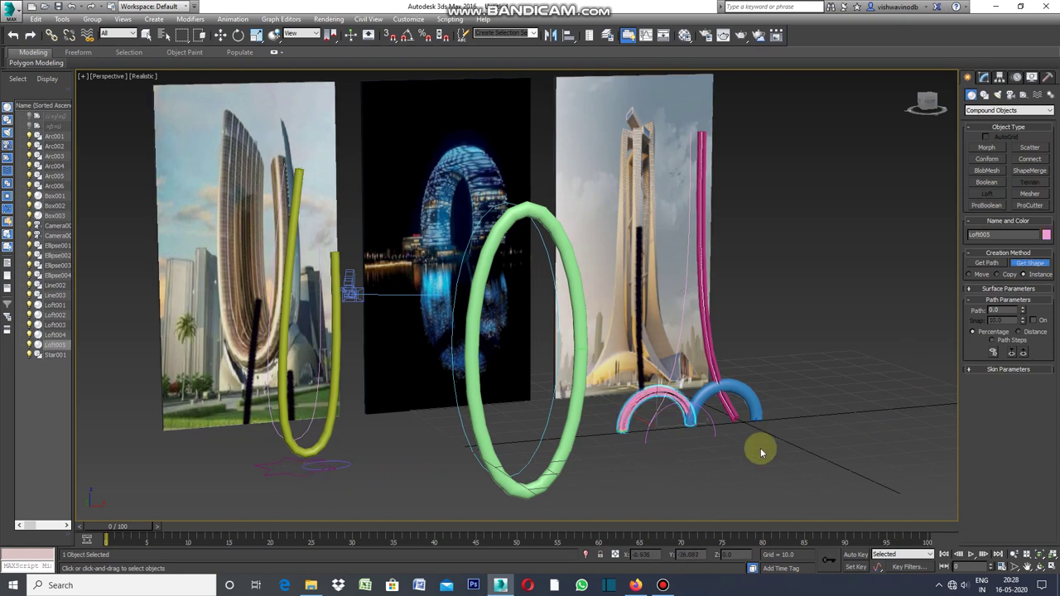
pyautogui.click(679, 340)
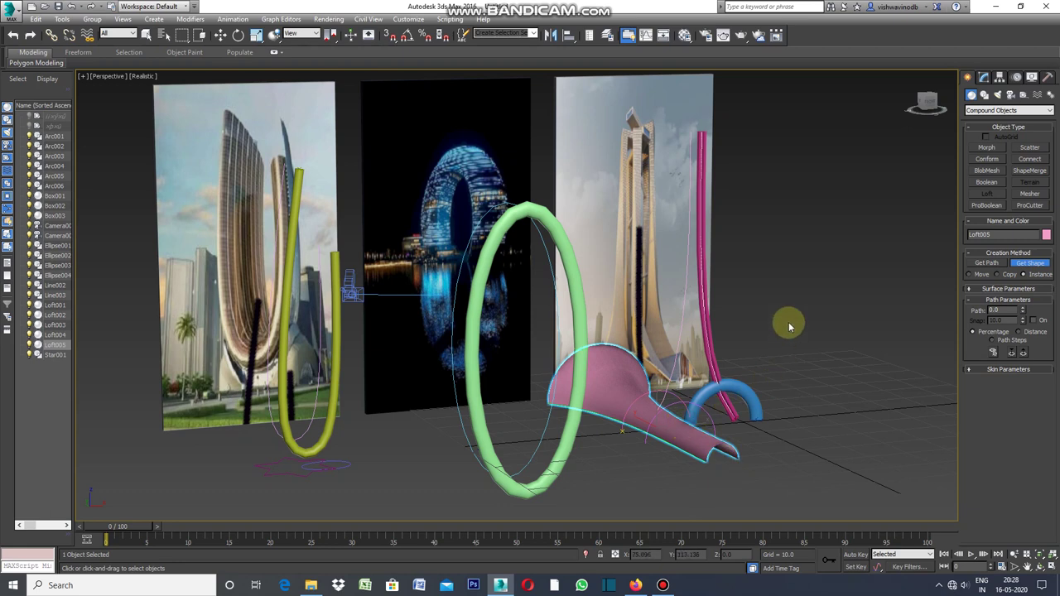
pyautogui.press('Delete')
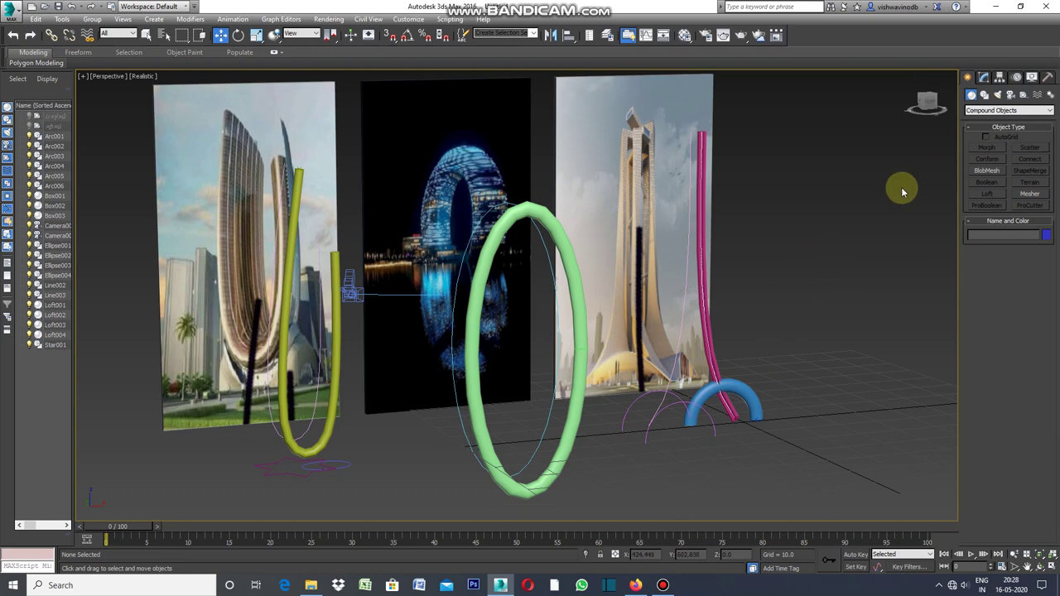
# - Try lofting white curve Line003 with Arc003 as cross-section, then delete the unwanted surface
pyautogui.click(885, 225)
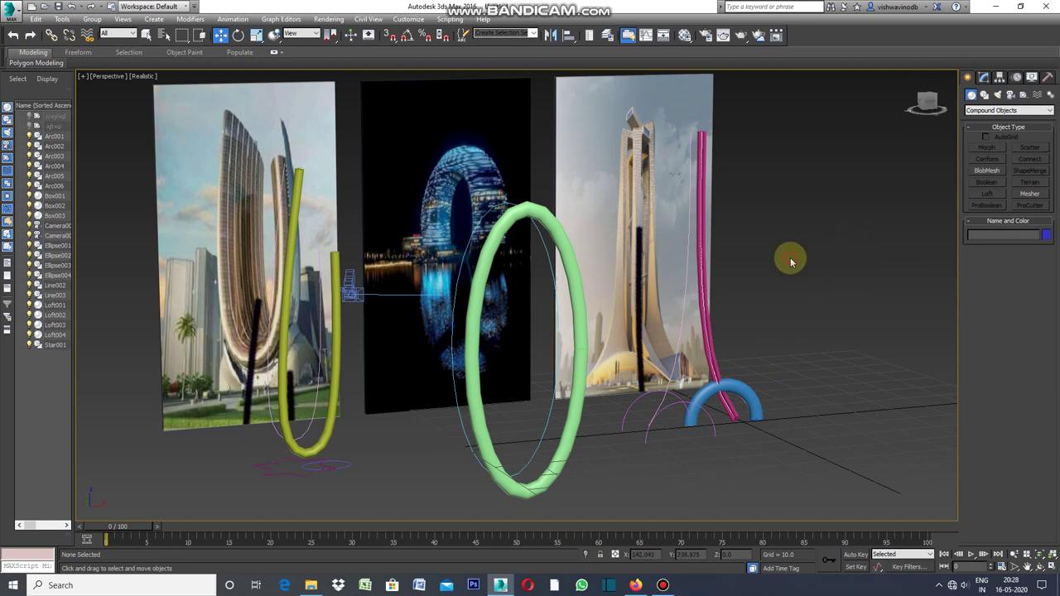
pyautogui.click(677, 390)
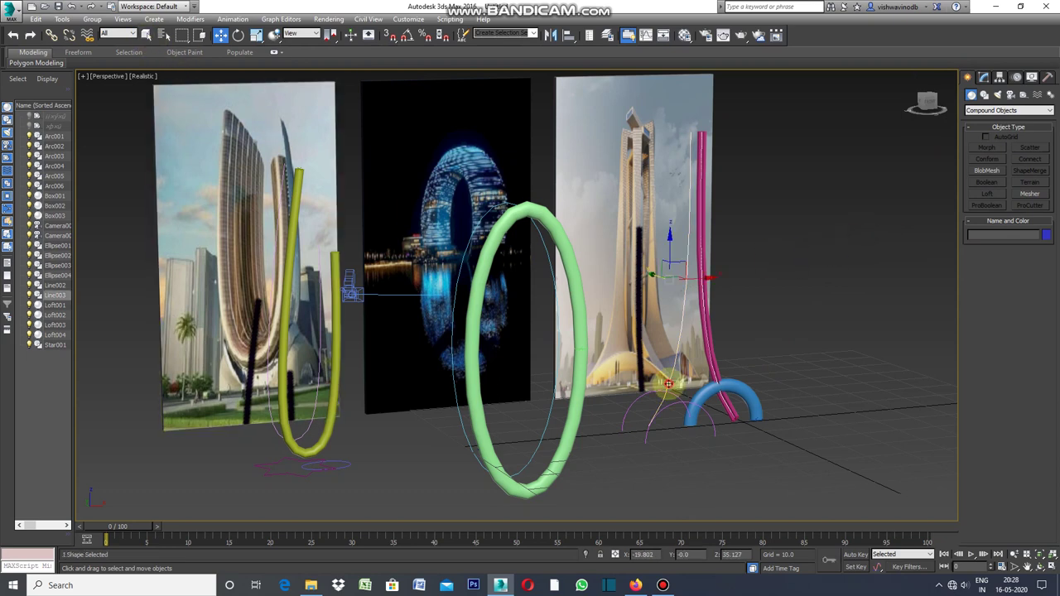
pyautogui.click(997, 195)
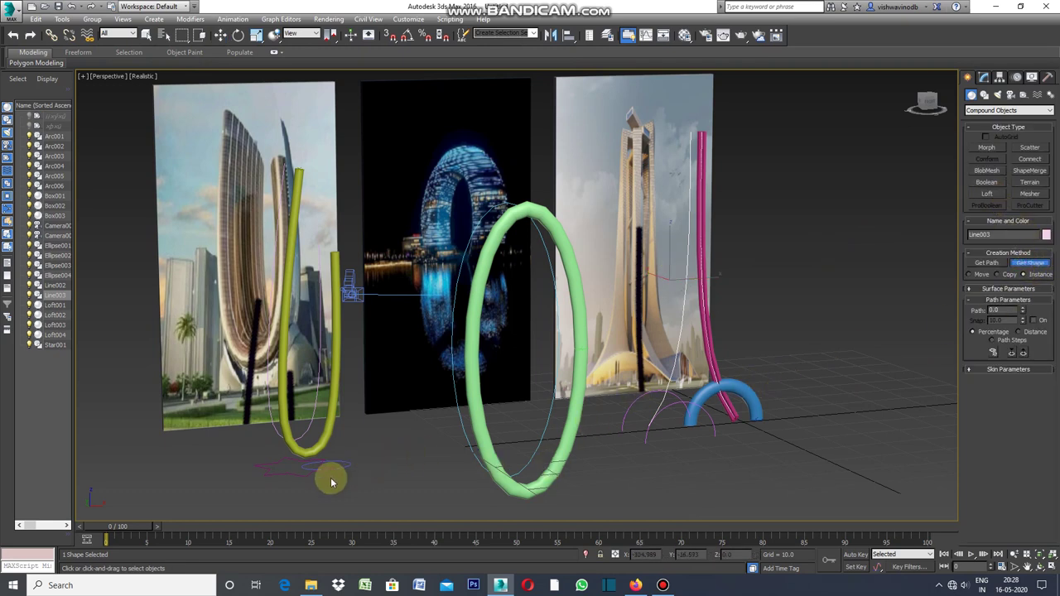
pyautogui.click(308, 475)
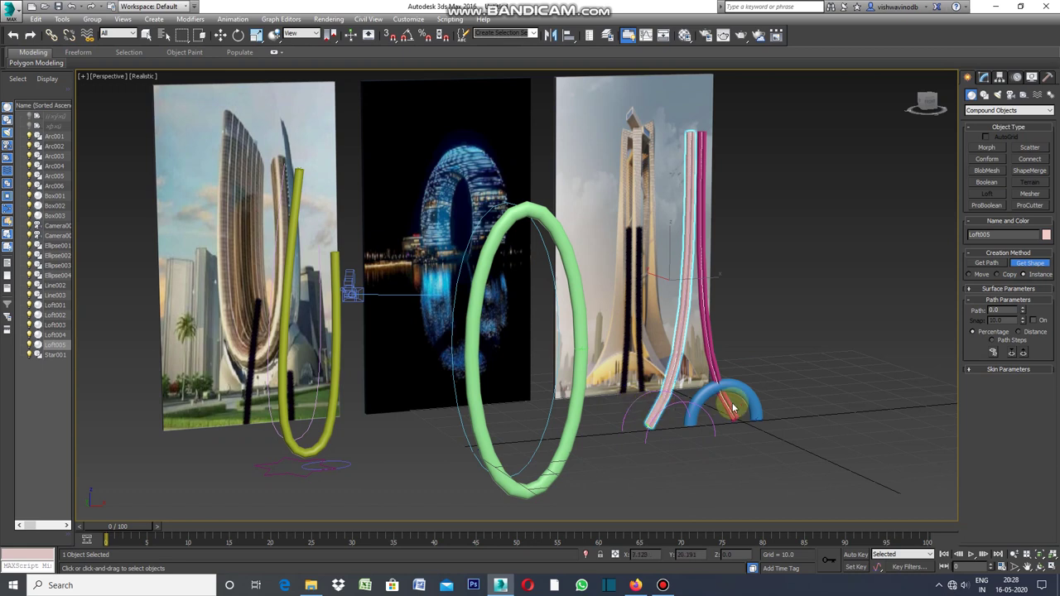
pyautogui.click(631, 401)
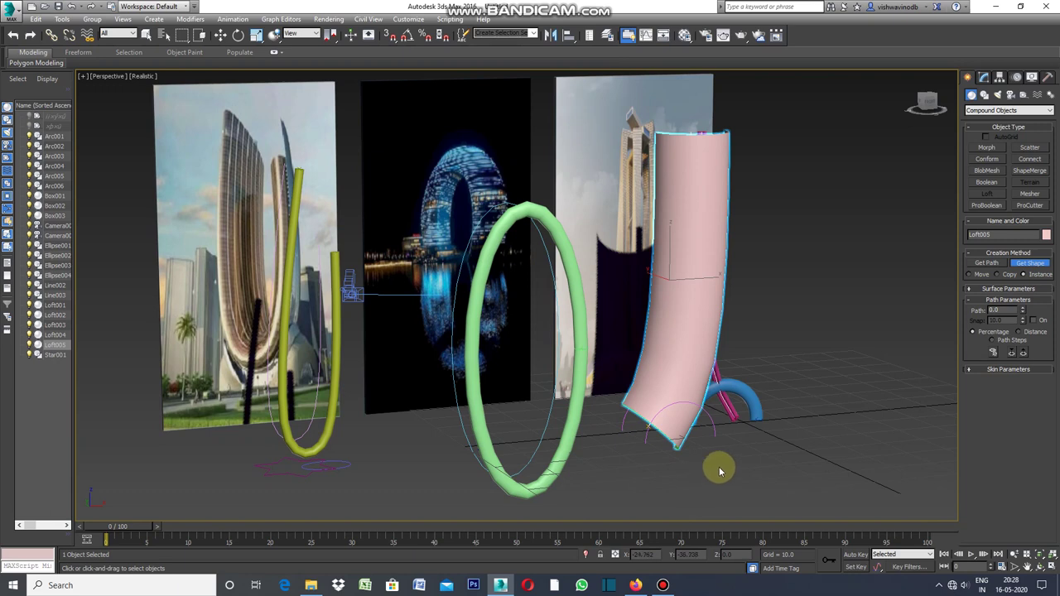
pyautogui.press('Delete')
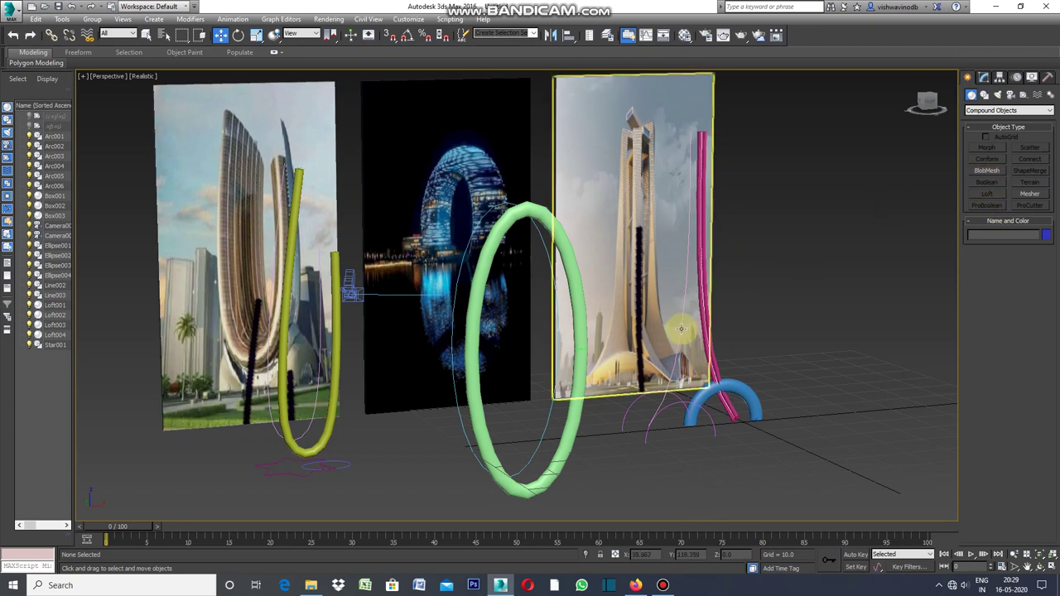
# - Loft Line003 with Star001 as cross-section, creating thin tube Loft005, then deselect it
pyautogui.click(679, 330)
pyautogui.click(991, 197)
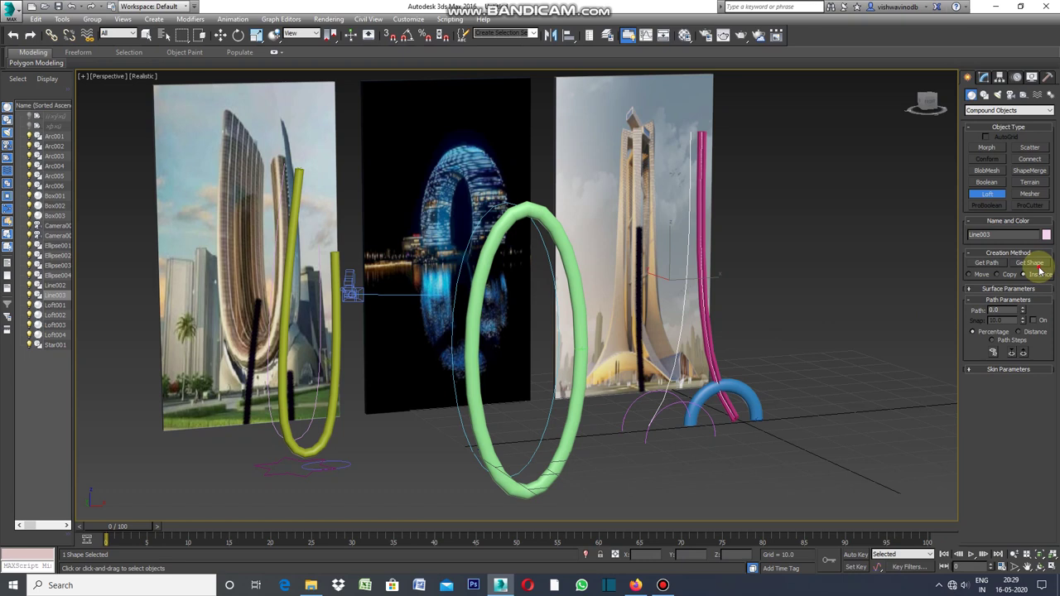
pyautogui.click(1036, 264)
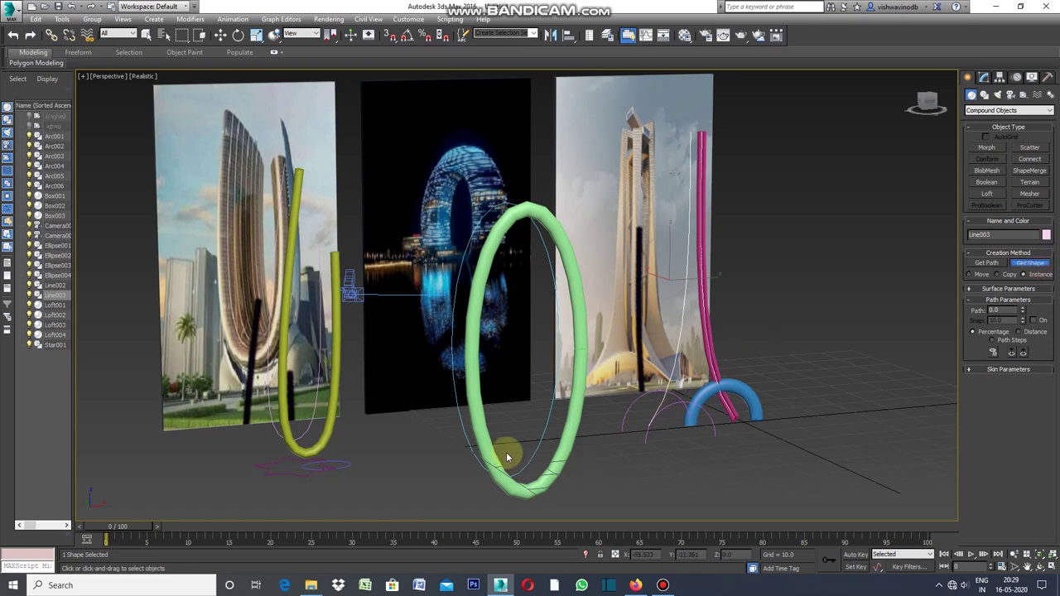
pyautogui.click(305, 474)
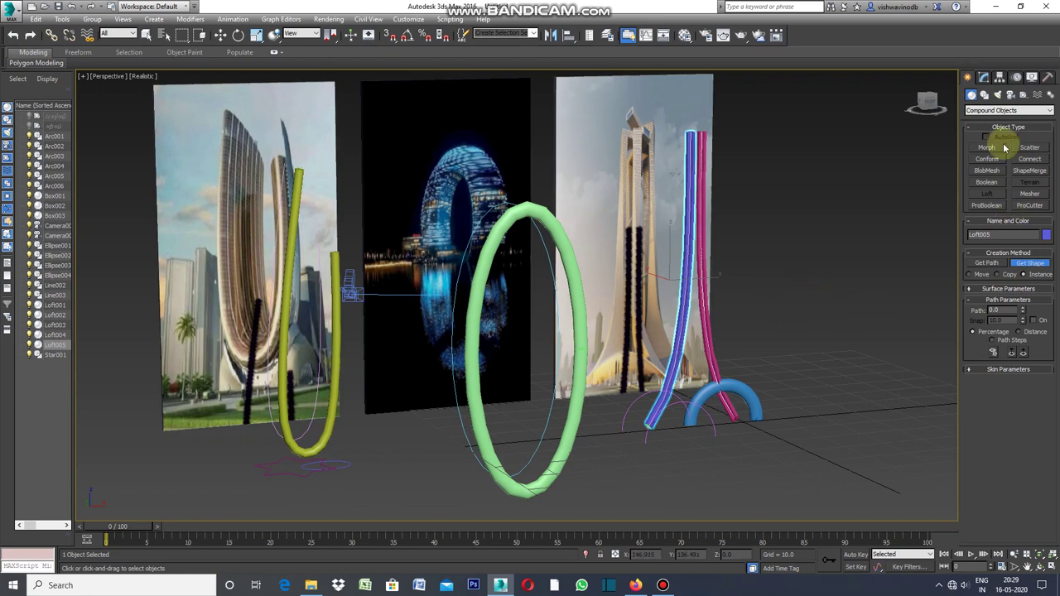
pyautogui.press('w')
pyautogui.click(873, 213)
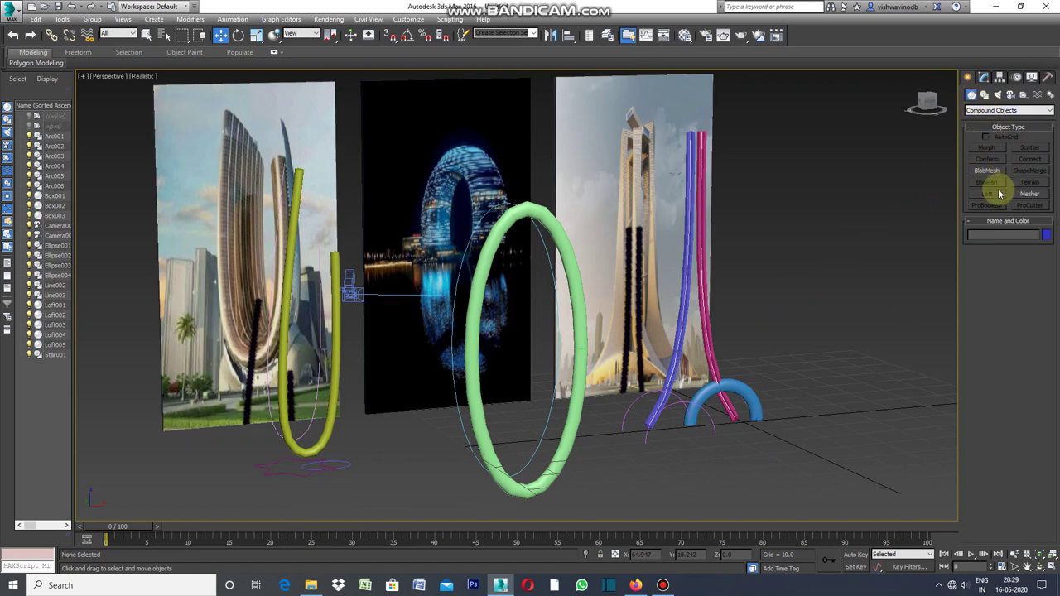
pyautogui.click(645, 403)
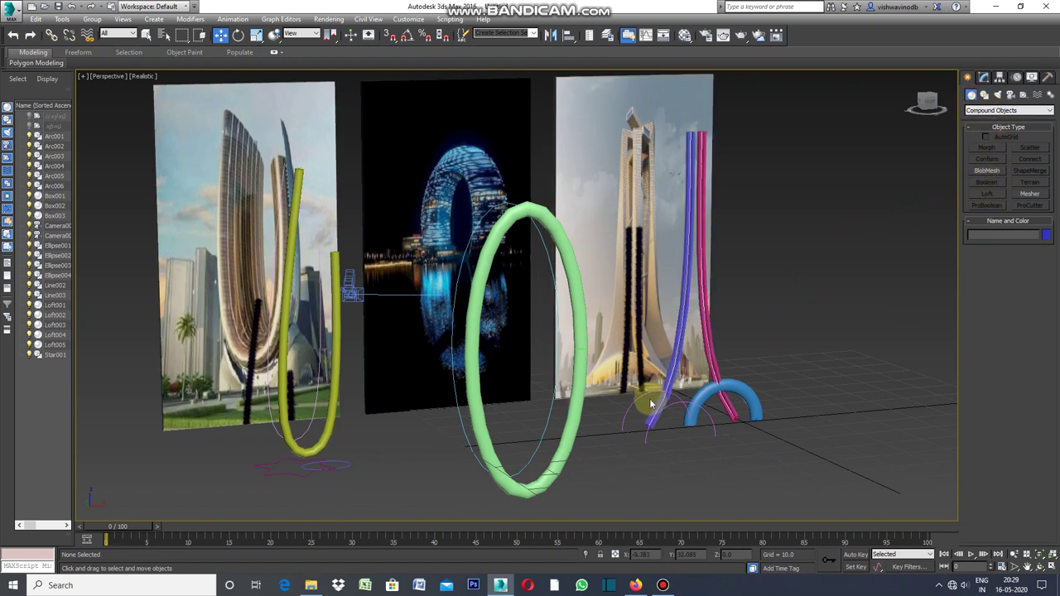
pyautogui.click(647, 402)
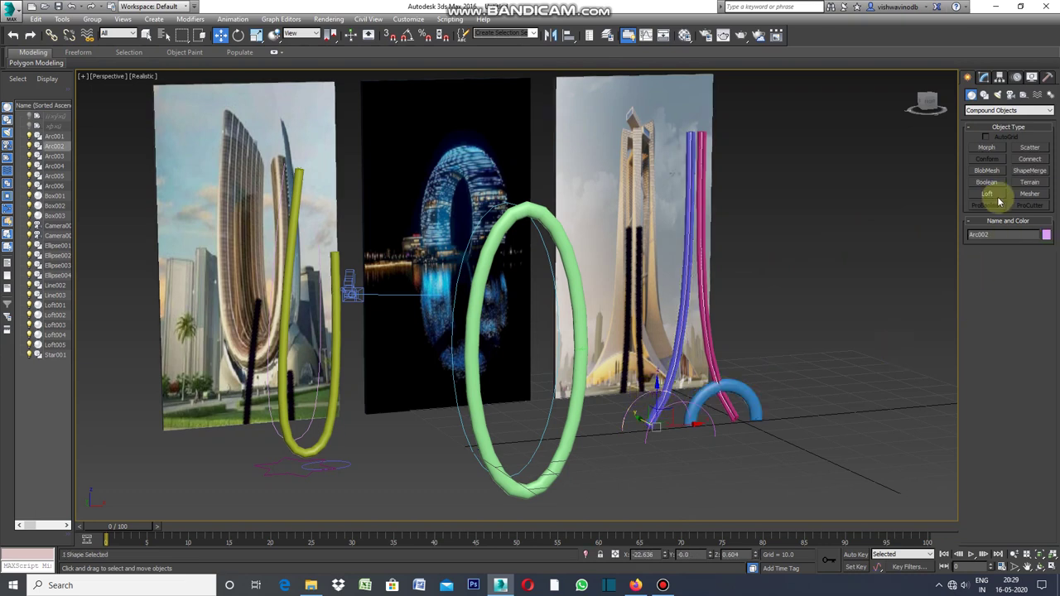
pyautogui.click(987, 193)
pyautogui.click(1036, 265)
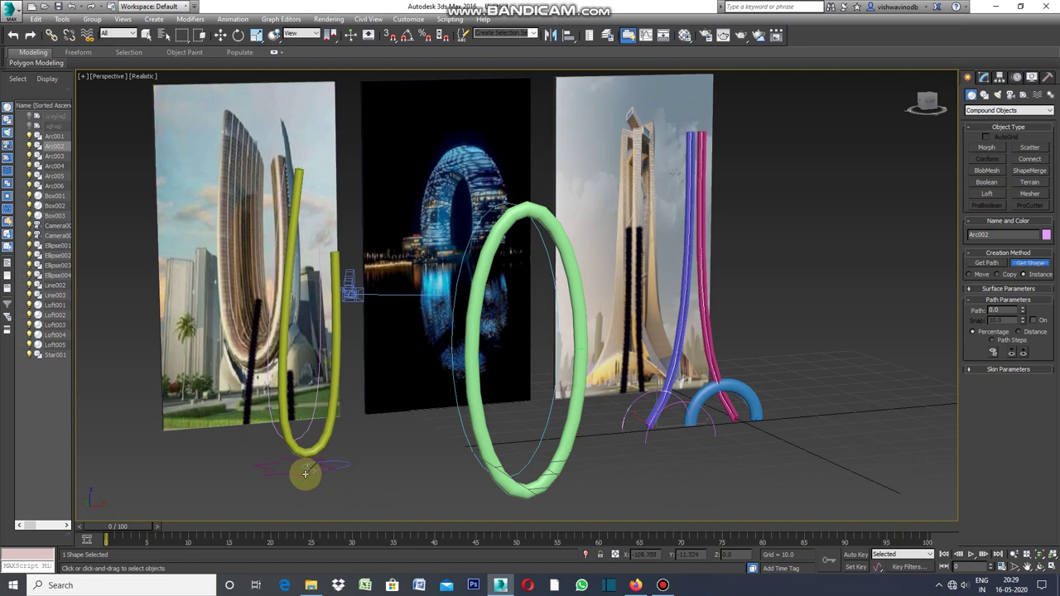
pyautogui.click(305, 473)
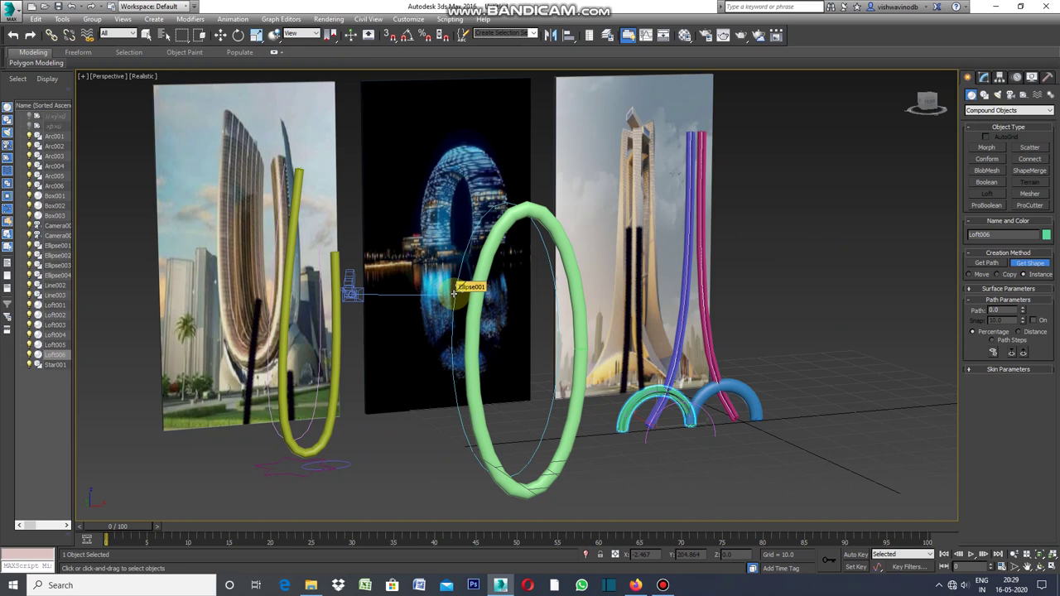
pyautogui.click(454, 292)
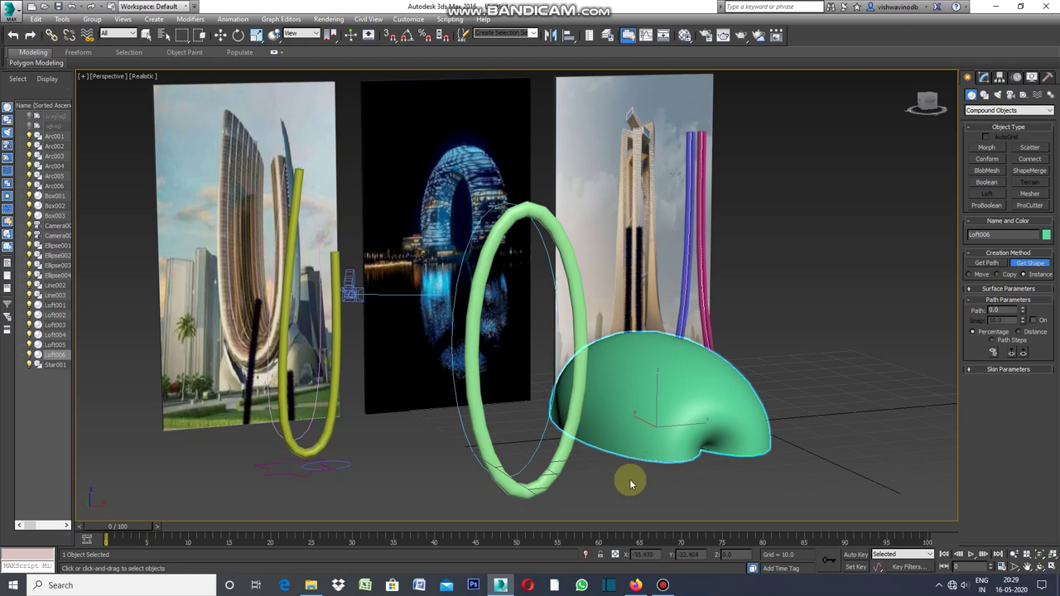
pyautogui.press('w')
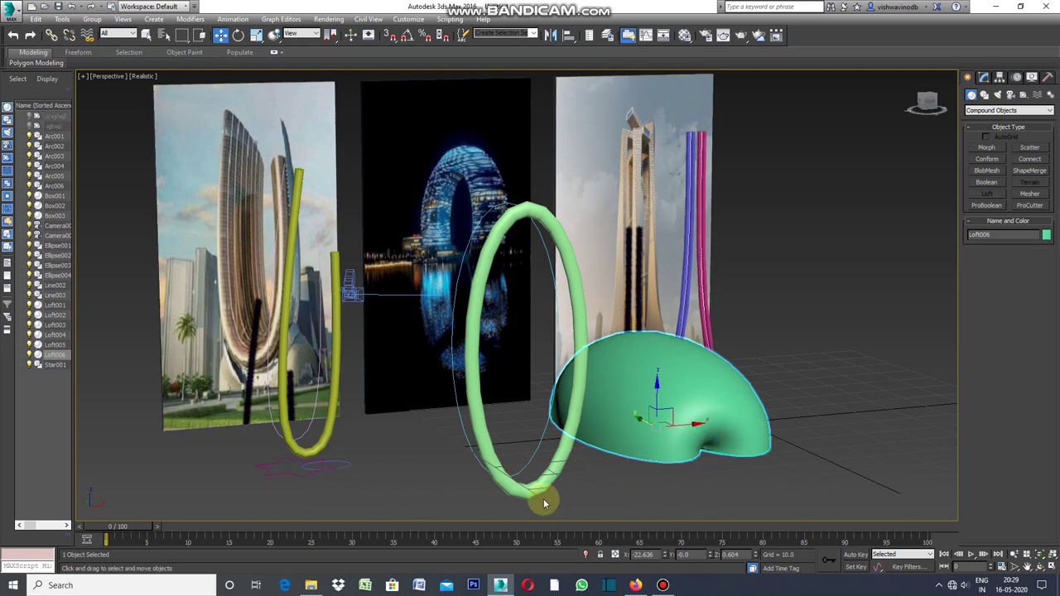
pyautogui.press('Delete')
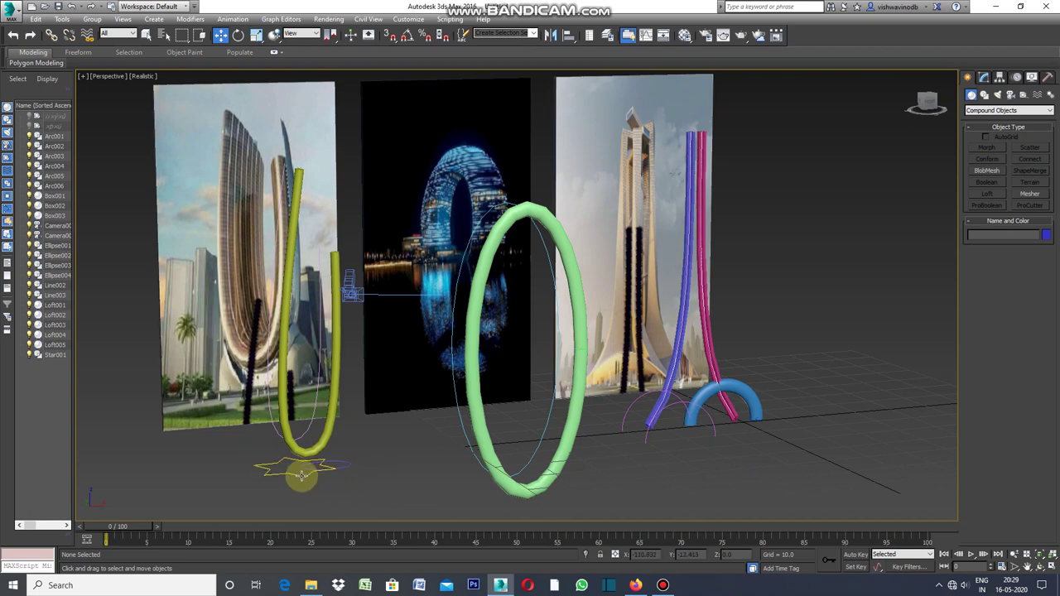
pyautogui.click(301, 474)
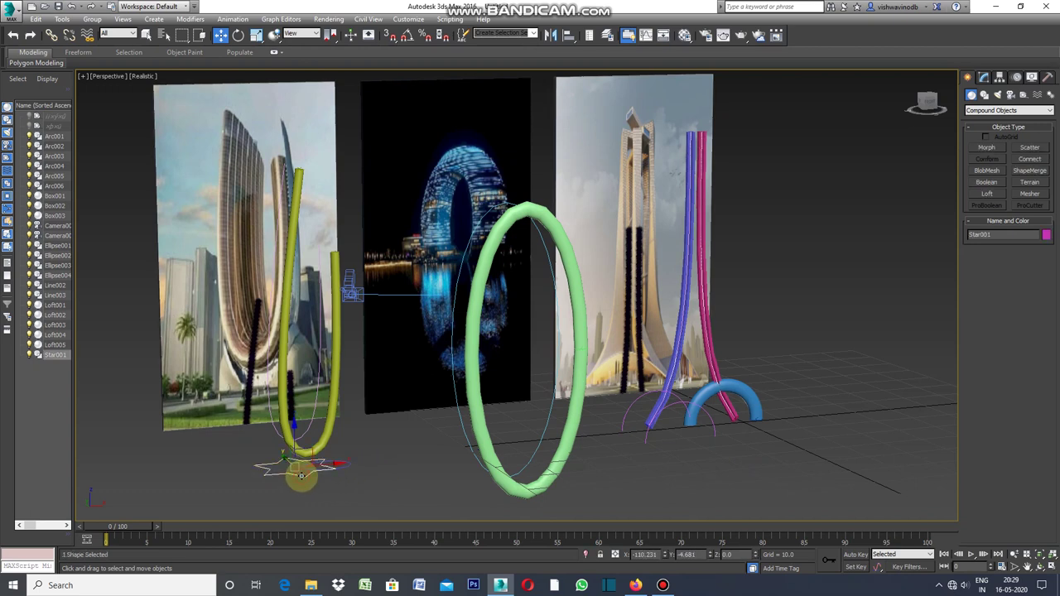
pyautogui.click(459, 414)
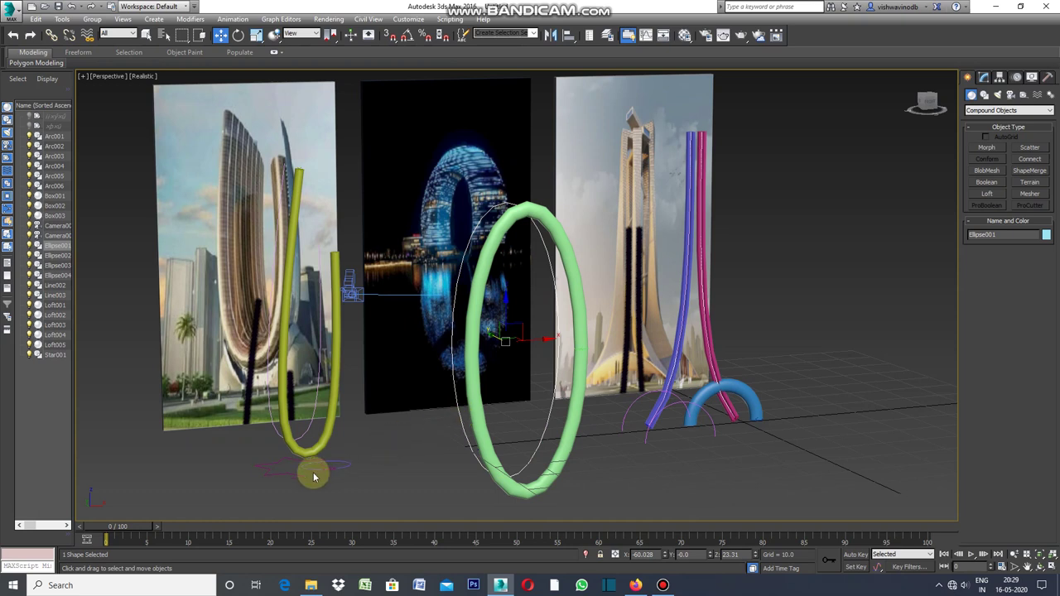
pyautogui.click(881, 376)
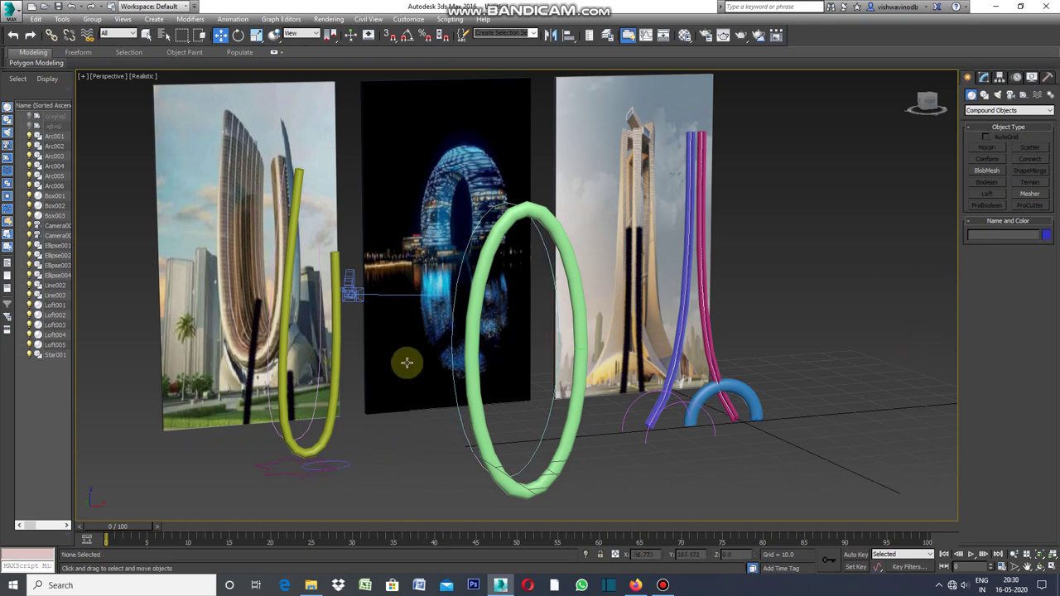
pyautogui.click(451, 343)
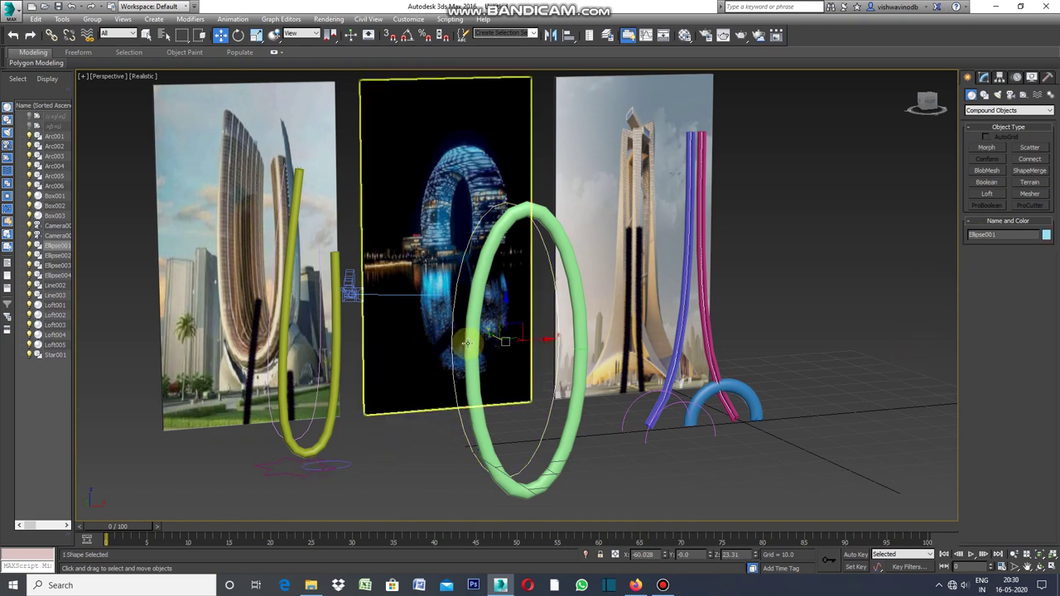
pyautogui.click(987, 194)
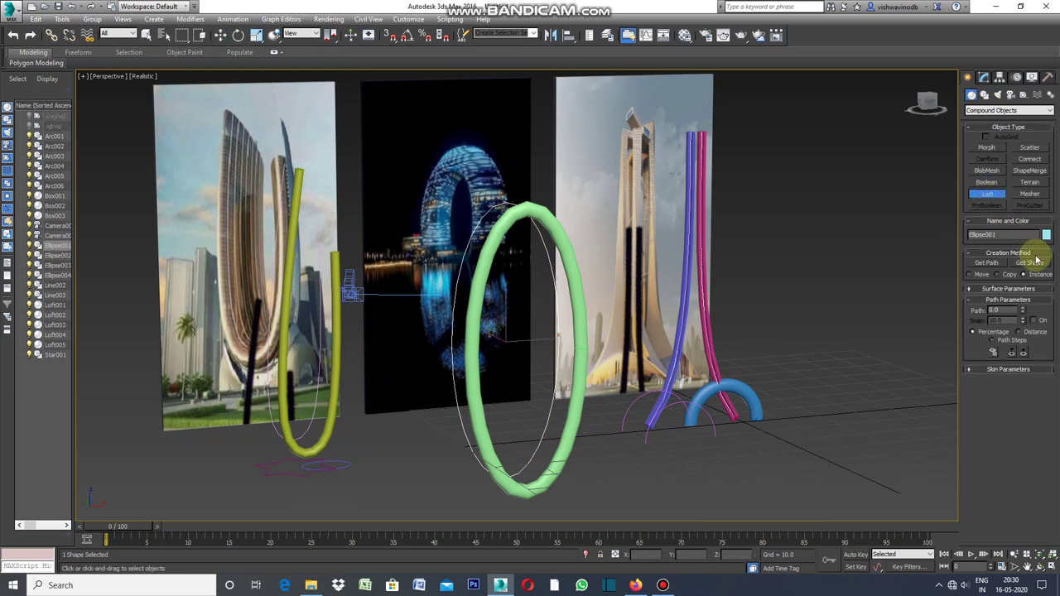
pyautogui.click(986, 263)
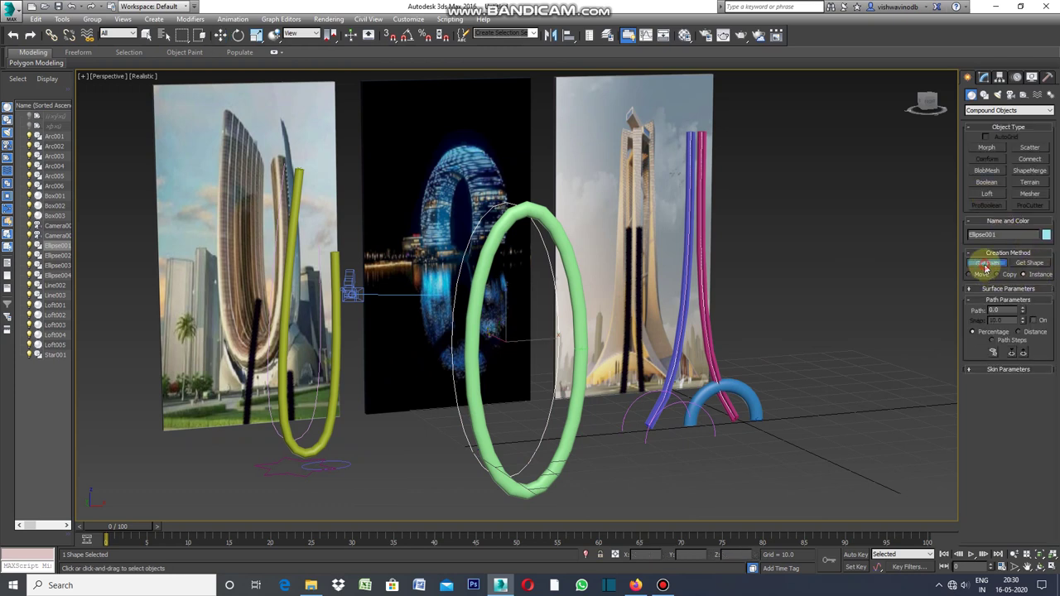
pyautogui.click(307, 475)
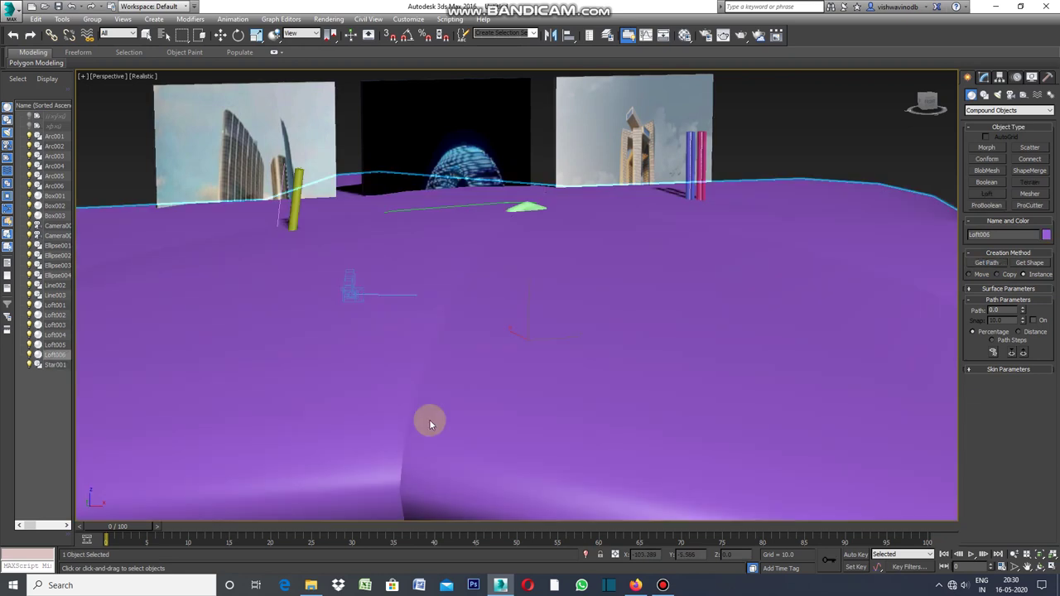
pyautogui.scroll(-3, 529, 353)
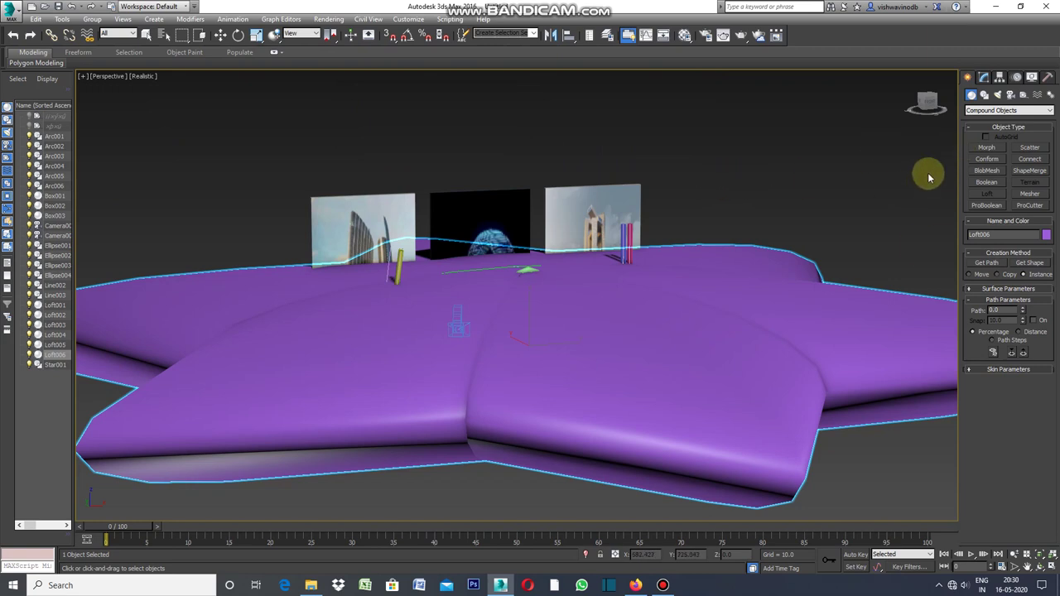
pyautogui.press('Delete')
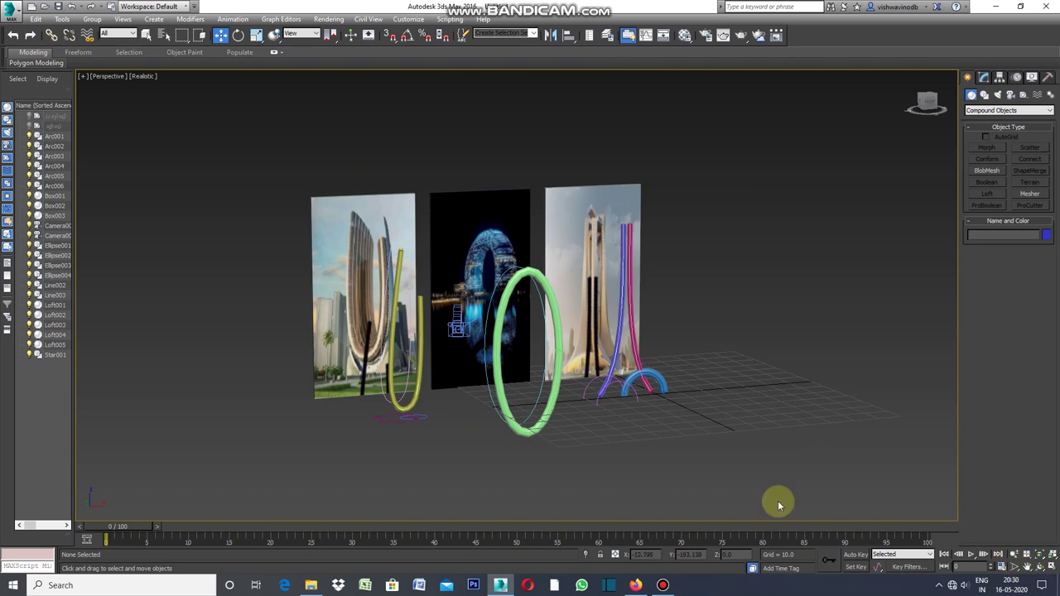
pyautogui.scroll(2, 505, 447)
pyautogui.scroll(2, 505, 447)
pyautogui.scroll(-1, 505, 448)
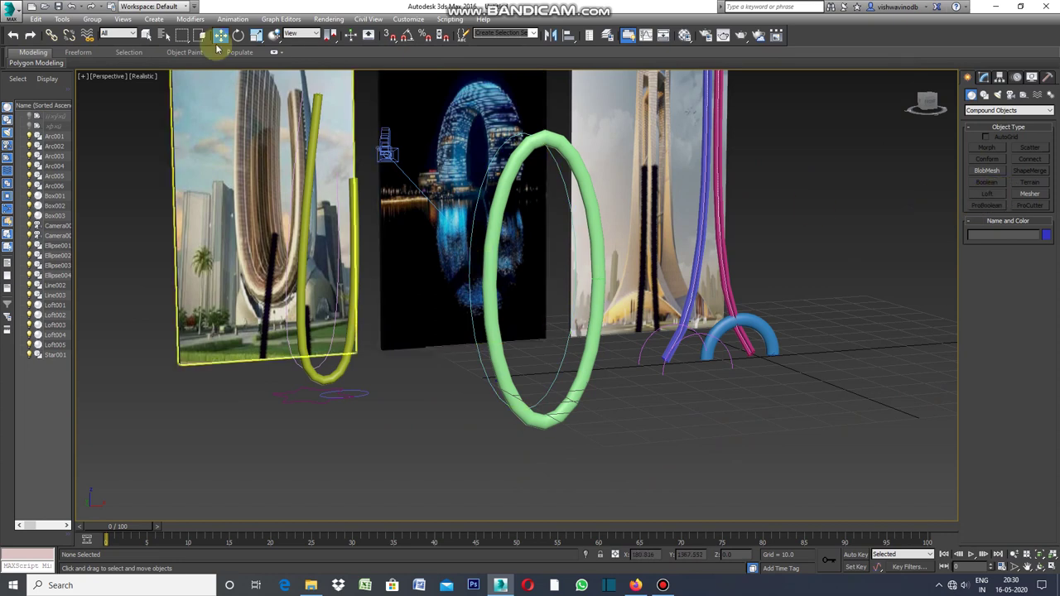
pyautogui.click(149, 37)
pyautogui.click(474, 282)
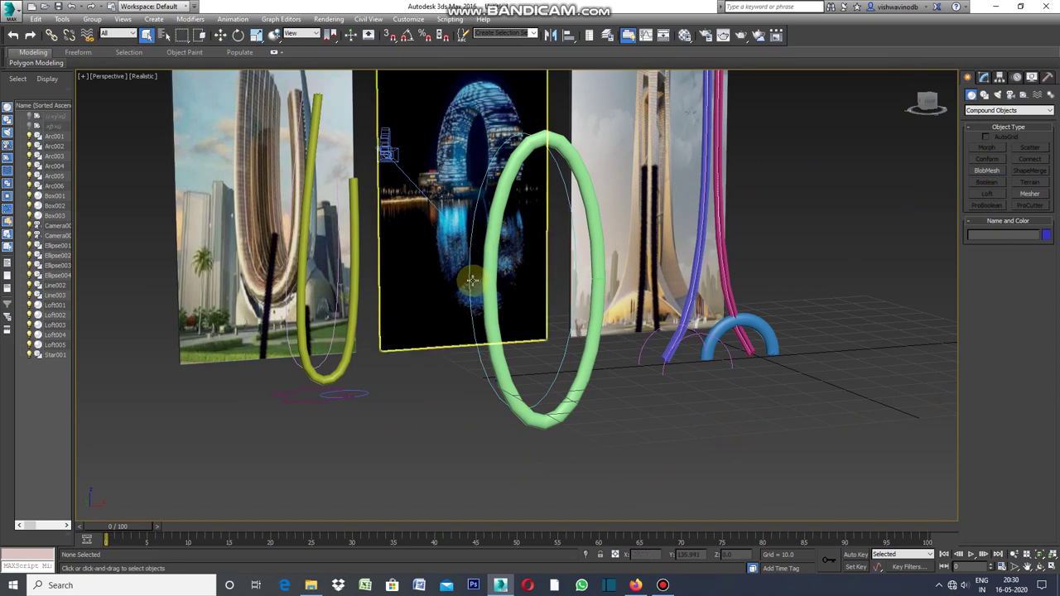
pyautogui.click(468, 281)
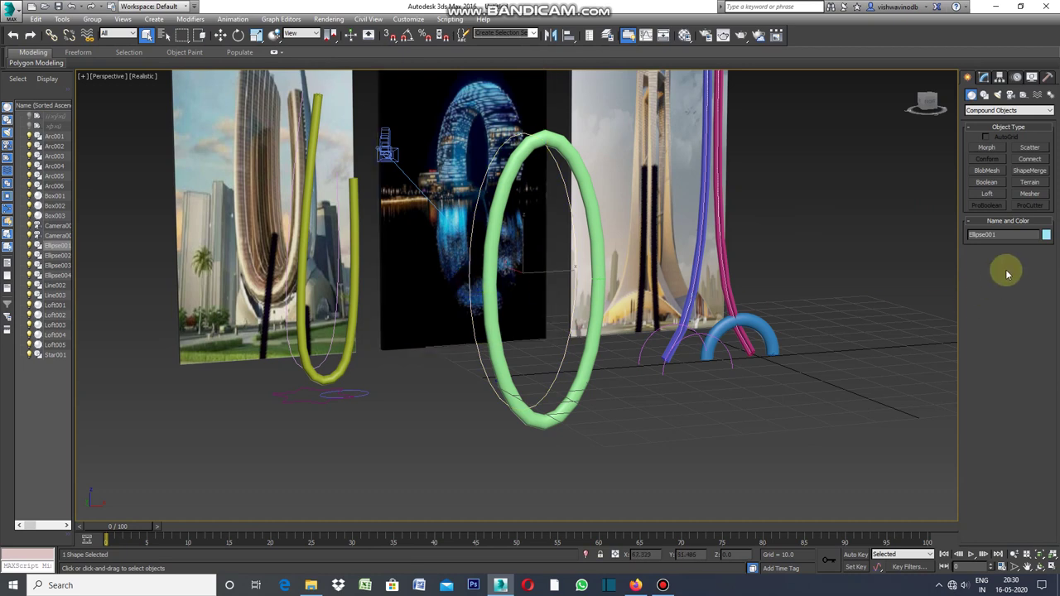